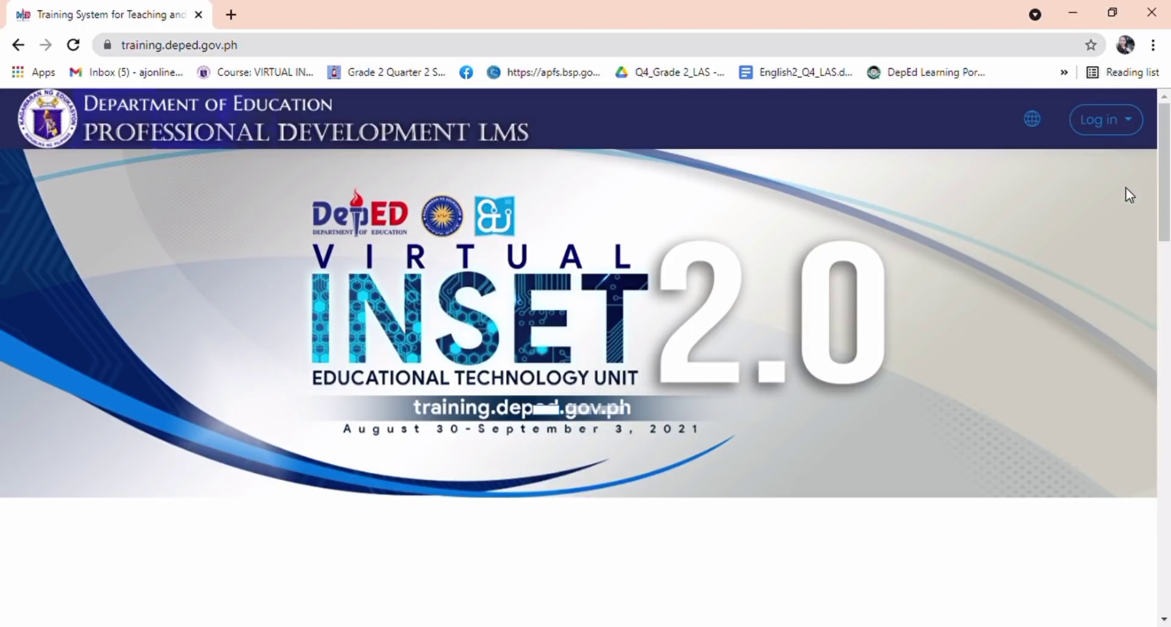
Step: Open the New account sign-up form from the Log in menu at the top right
left_click(253, 54)
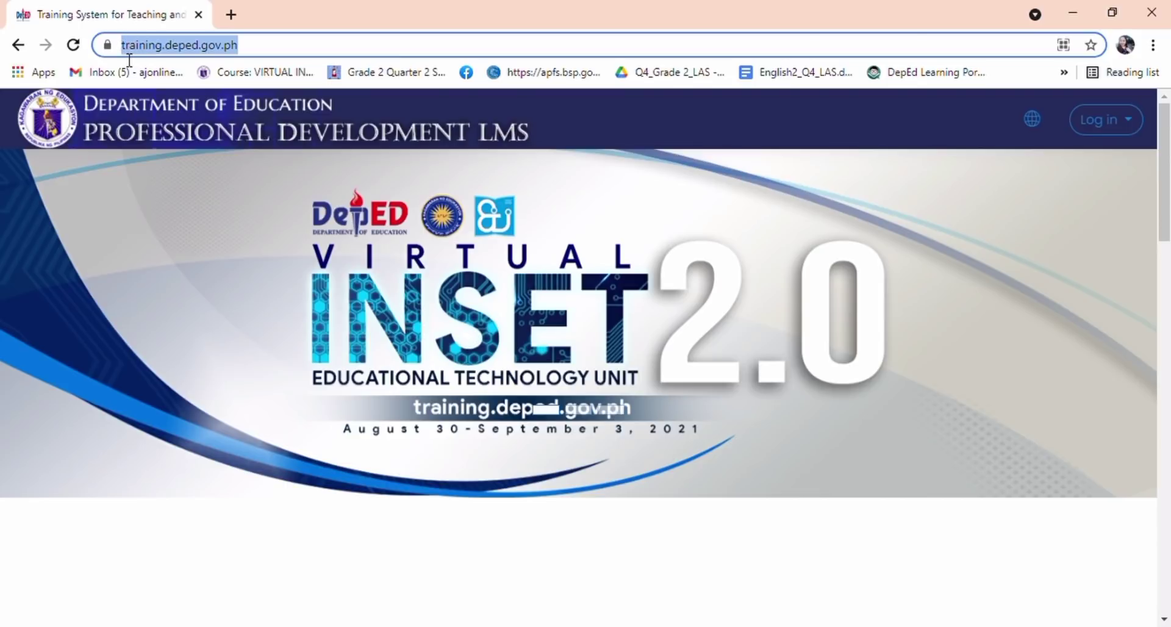
left_click(232, 216)
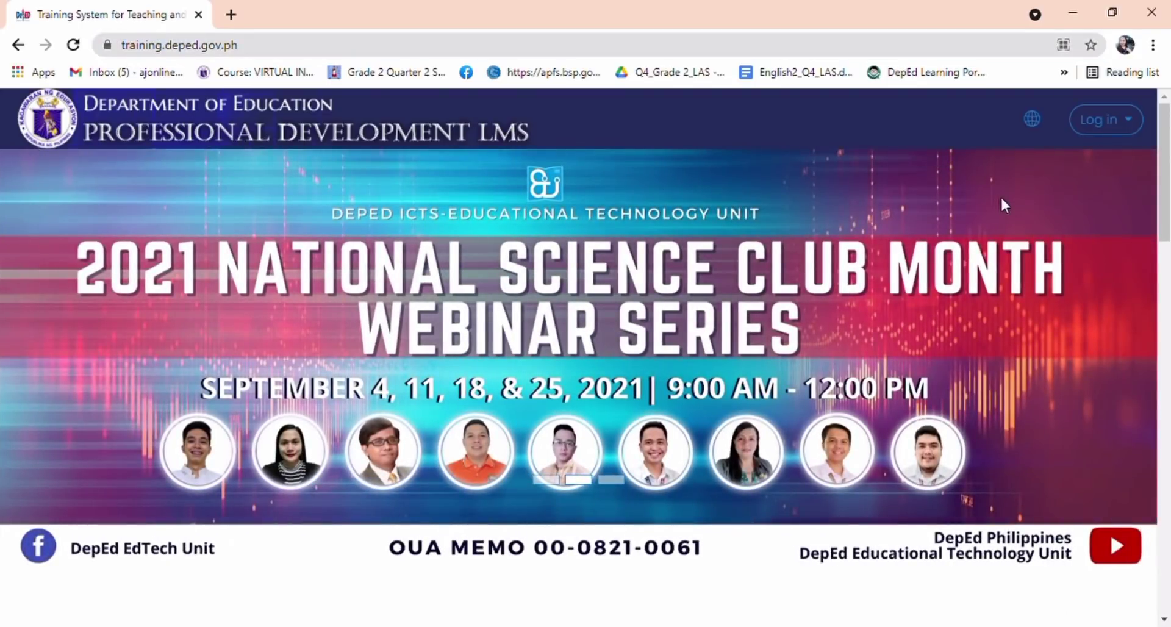
scroll(1125, 140, "up", 5)
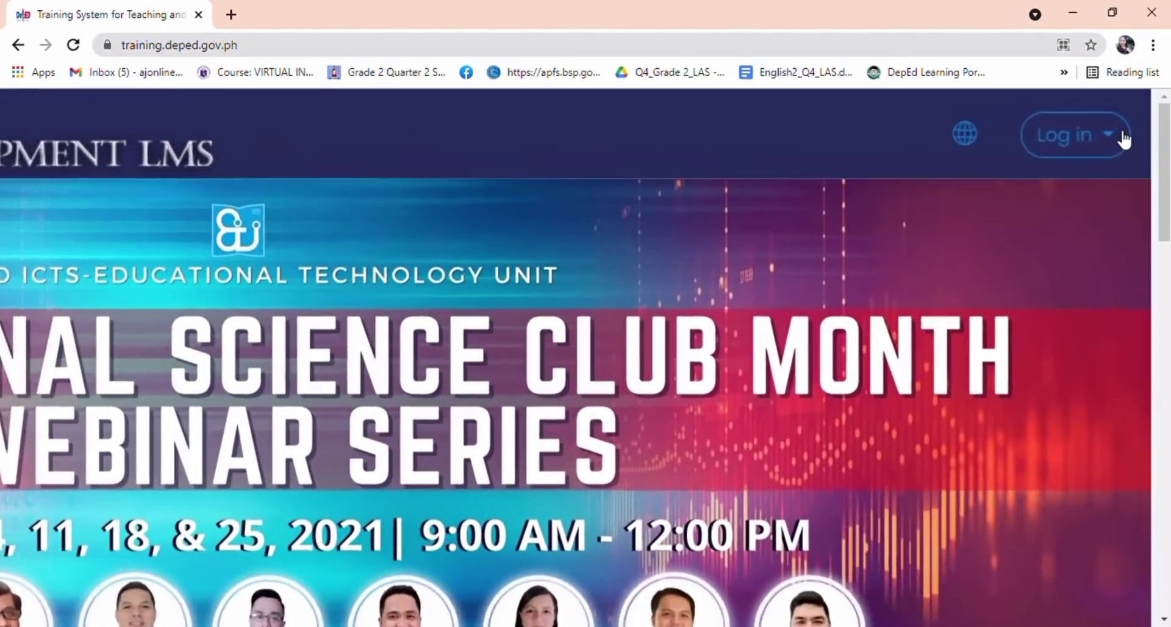
scroll(1125, 140, "down", 1)
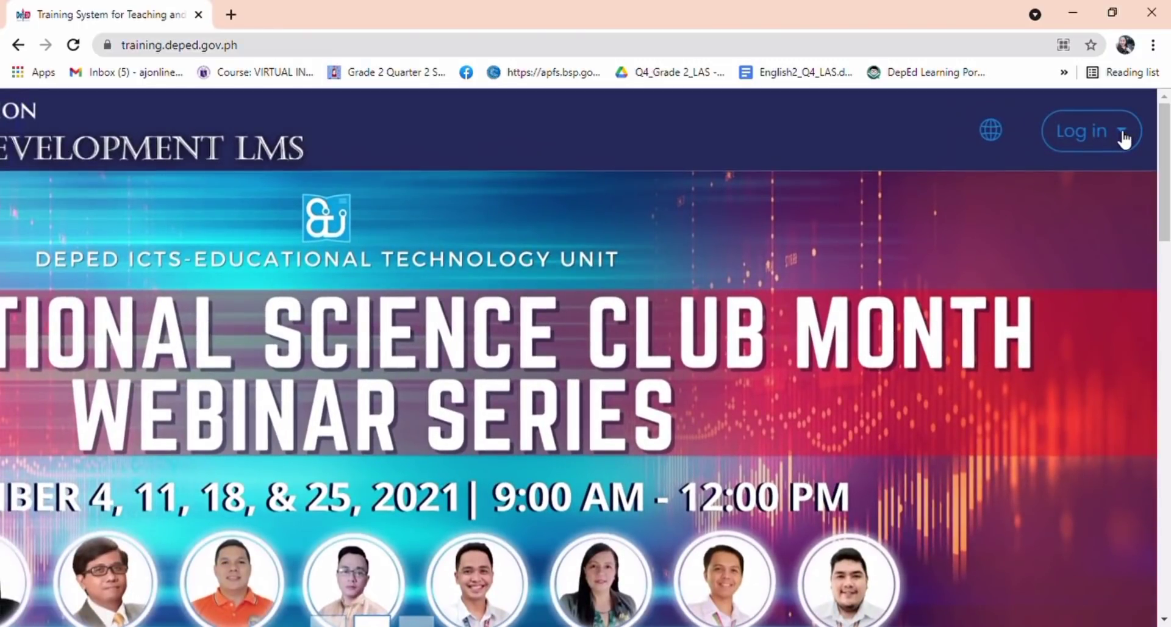
left_click(1125, 140)
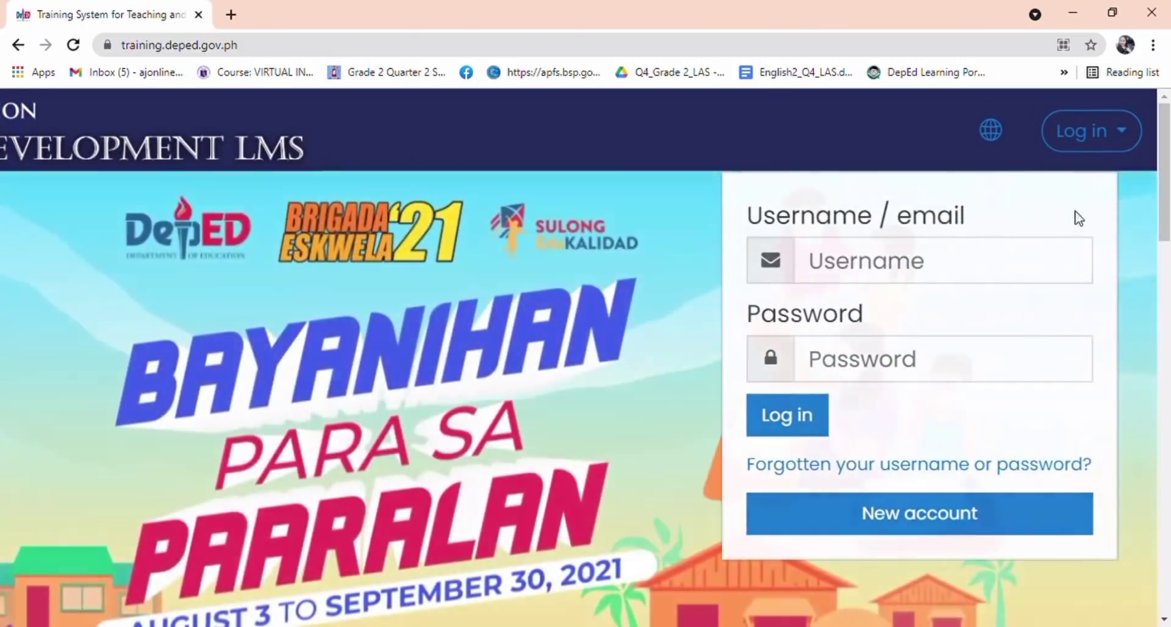
left_click(974, 532)
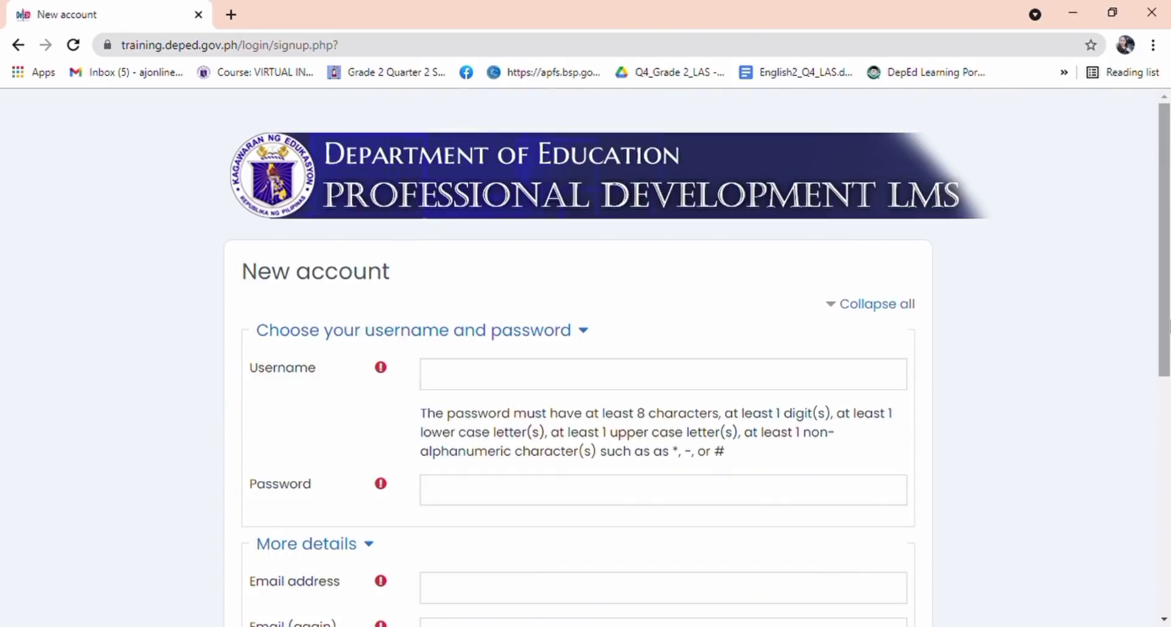
Step: Enter the chosen username and the account password in the sign-up form
scroll(1162, 354, "down", 1)
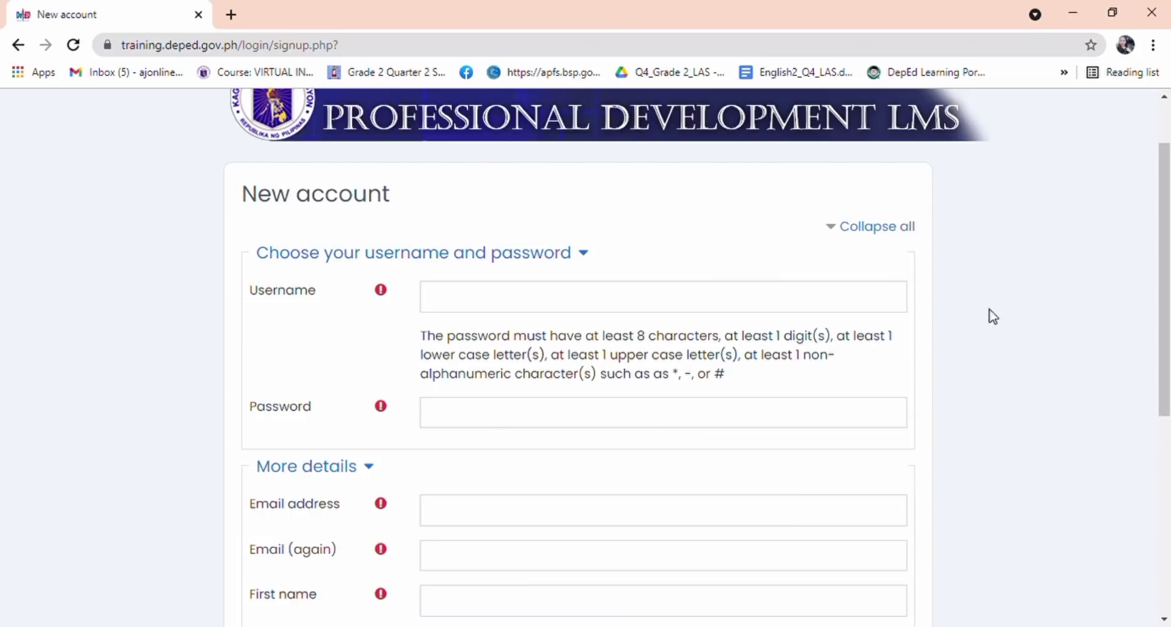
left_click(601, 303)
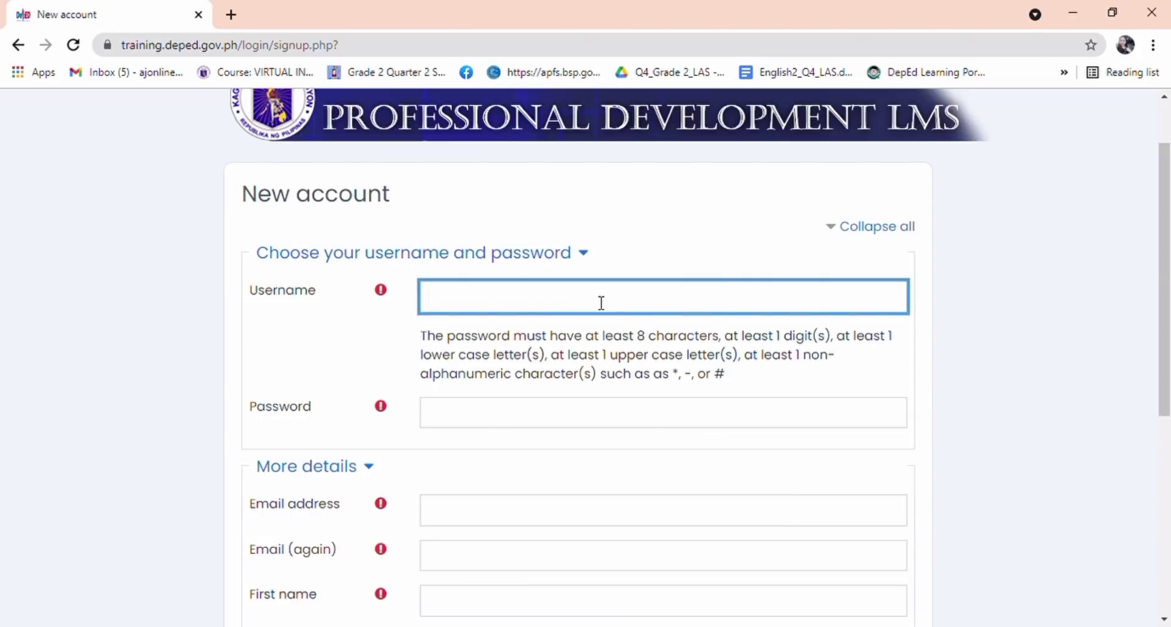
left_click(514, 418)
left_click(374, 365)
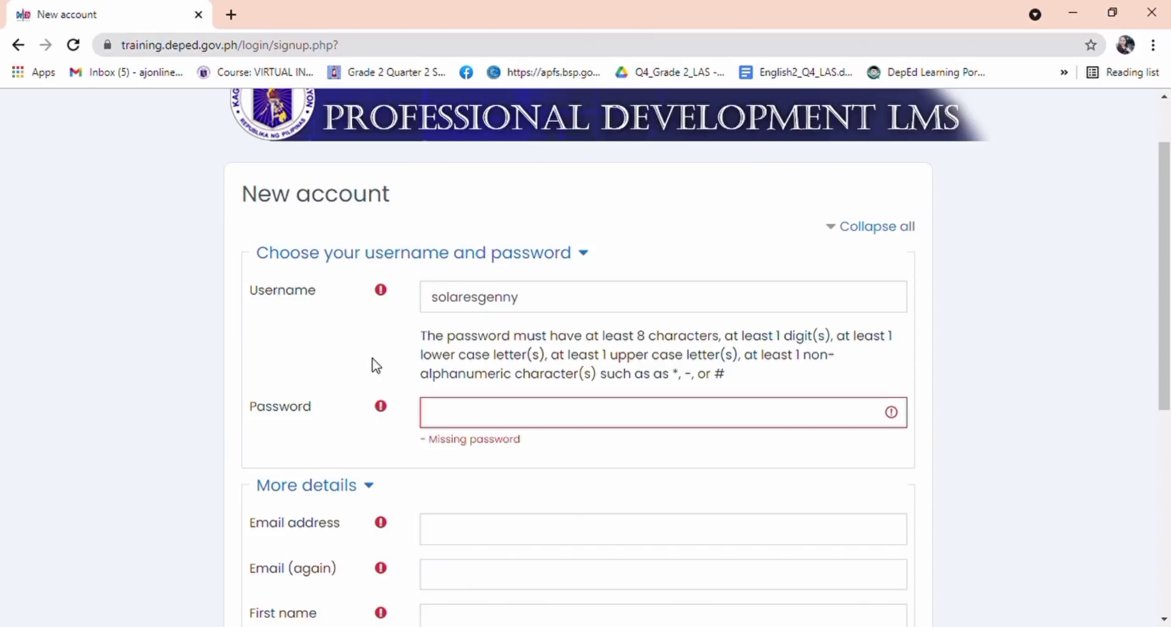
left_click(446, 423)
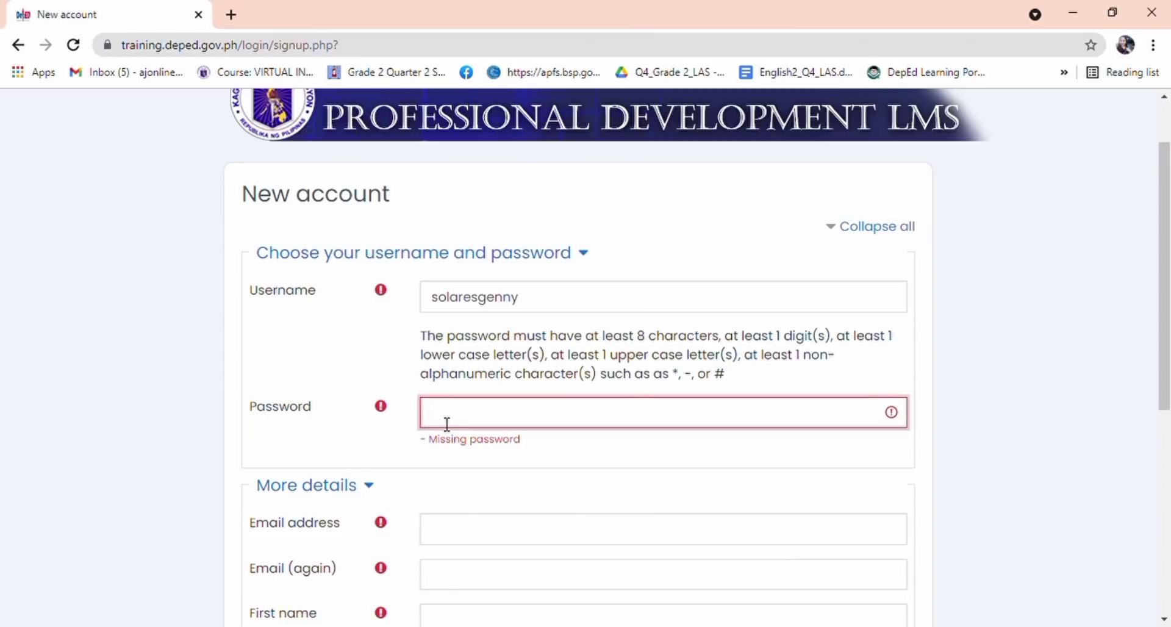
type("•••••••••")
left_click(459, 528)
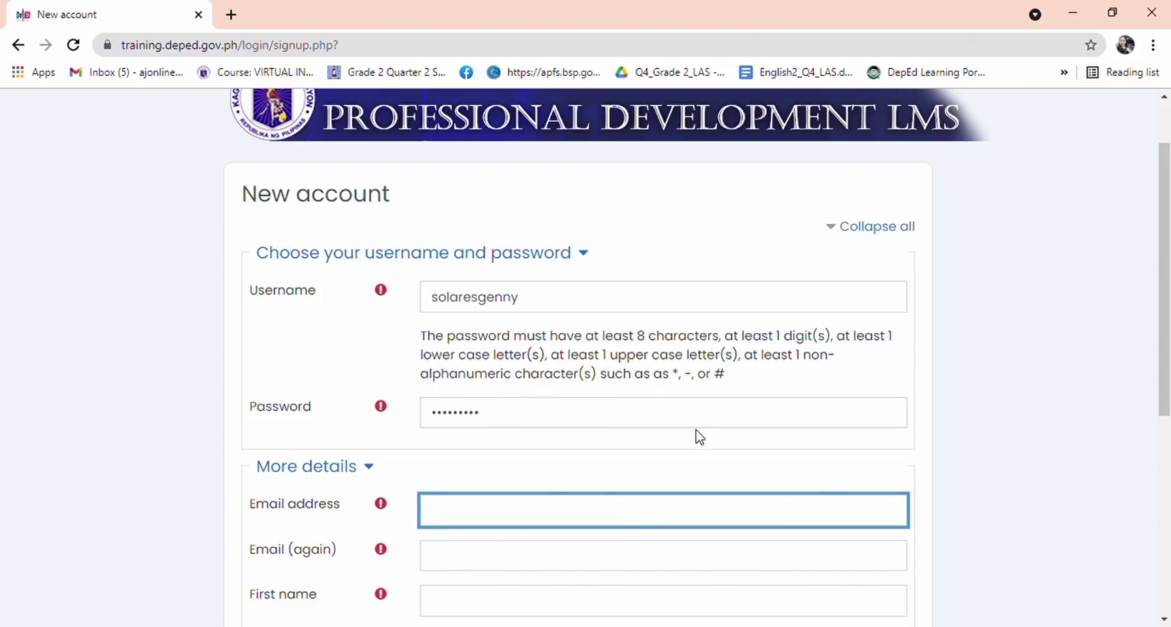
Step: Type the user's e-mail address, then copy it into the Email (again) field
scroll(1165, 348, "down", 1)
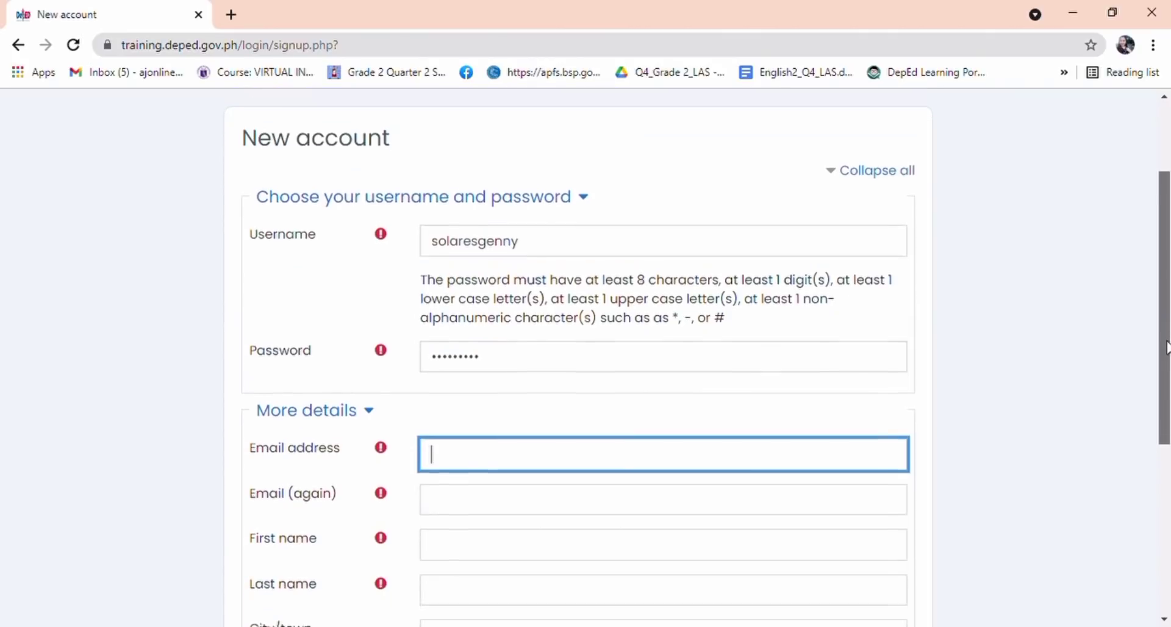
scroll(1166, 348, "down", 1)
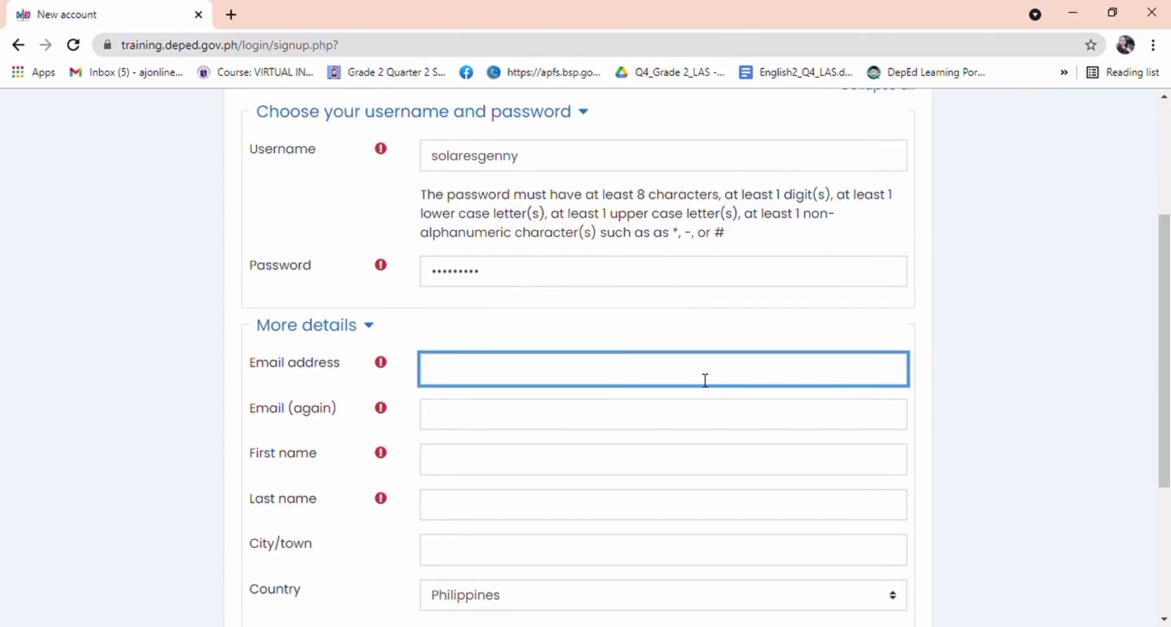
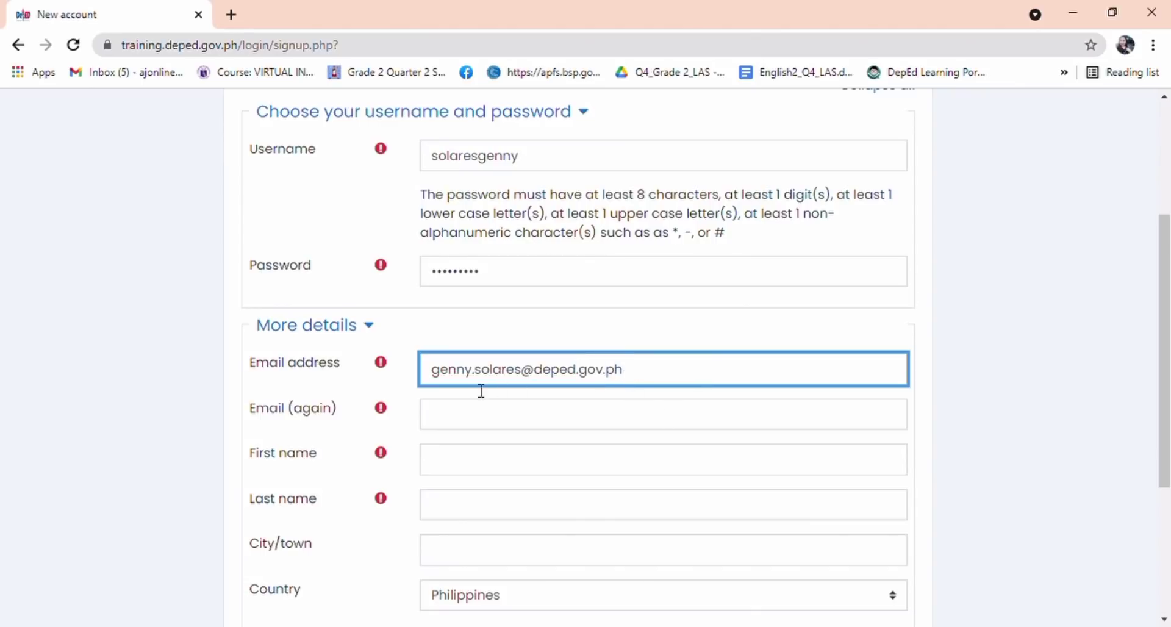
left_click_drag(437, 379, 640, 379)
key("ctrl+c")
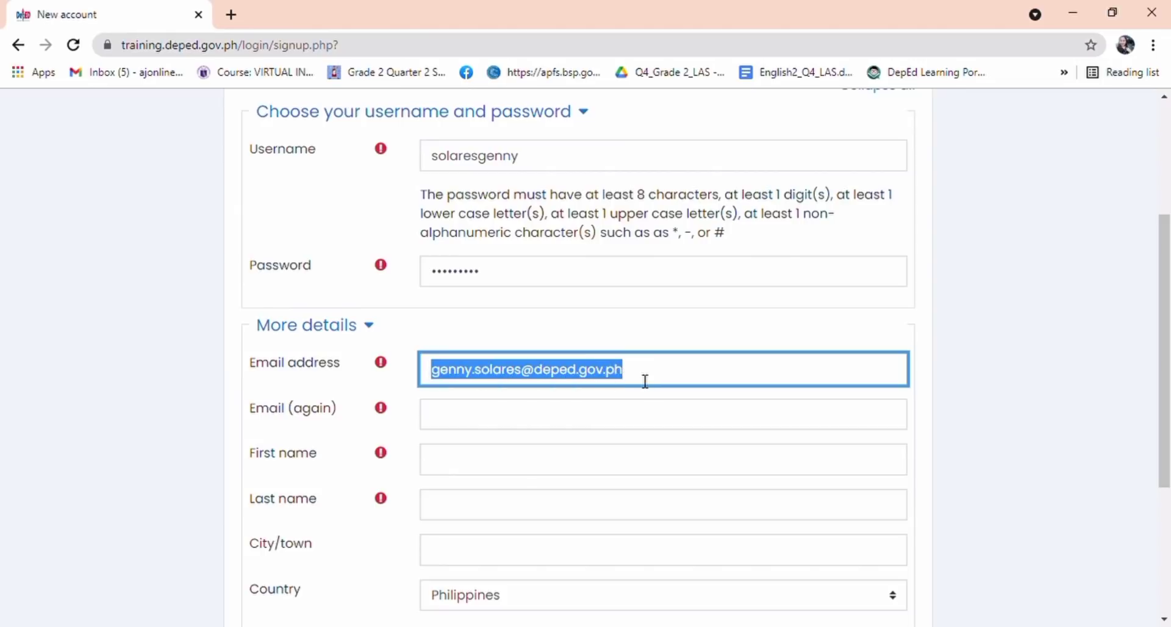
left_click(614, 421)
key("ctrl+v")
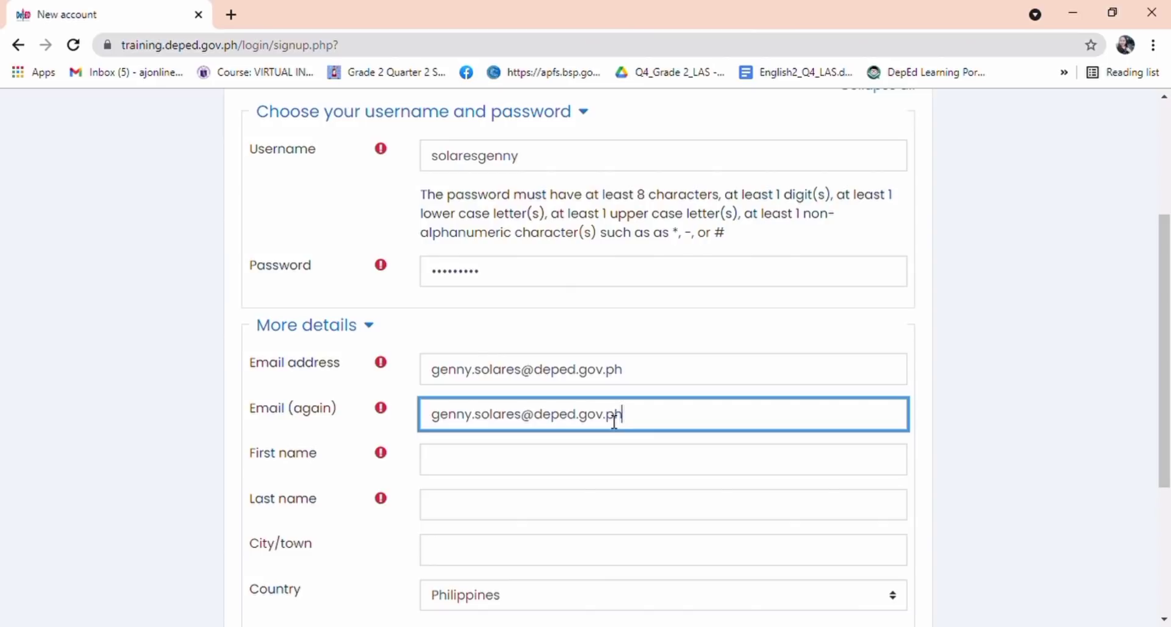
Step: Enter the user's first name and last name in uppercase
left_click(581, 474)
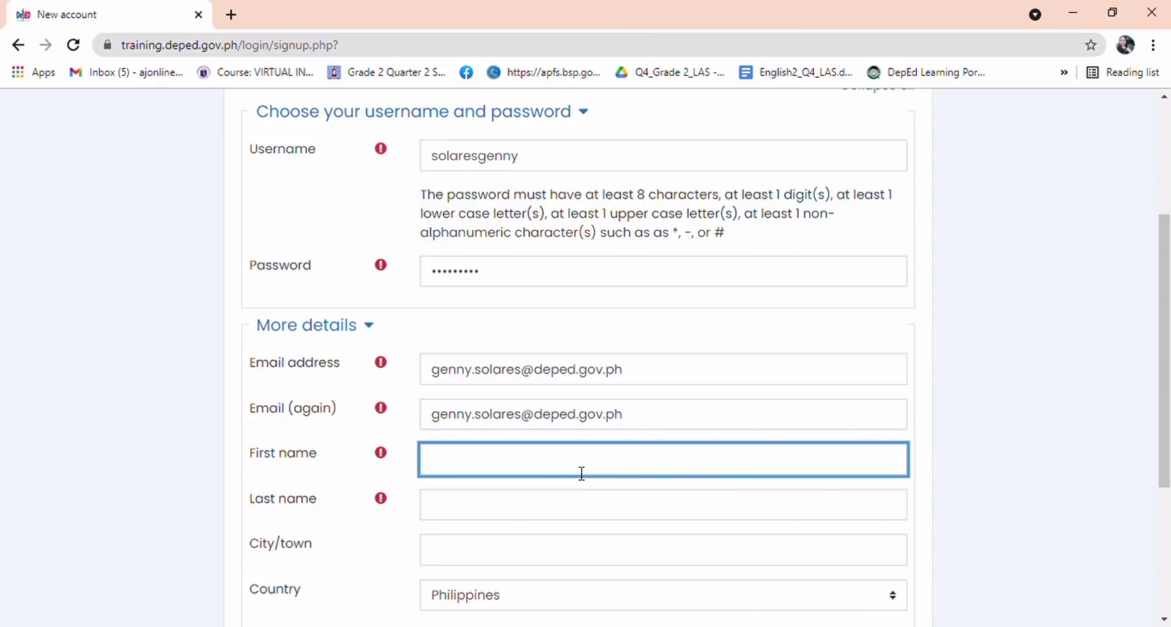
left_click(546, 517)
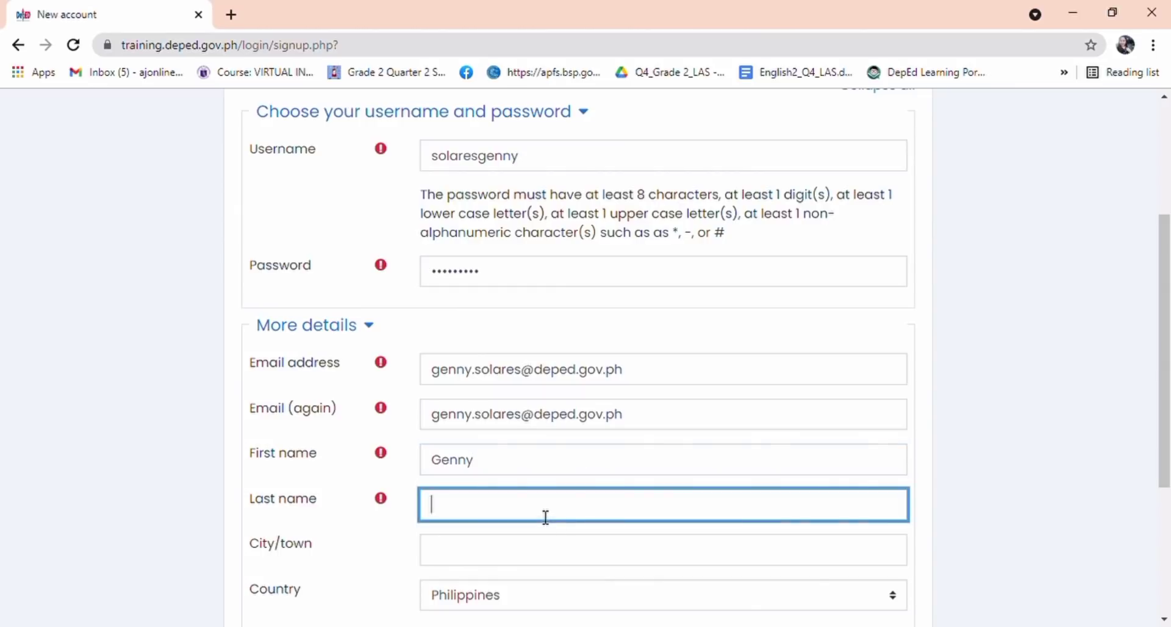
left_click(450, 473)
key("BackSpace")
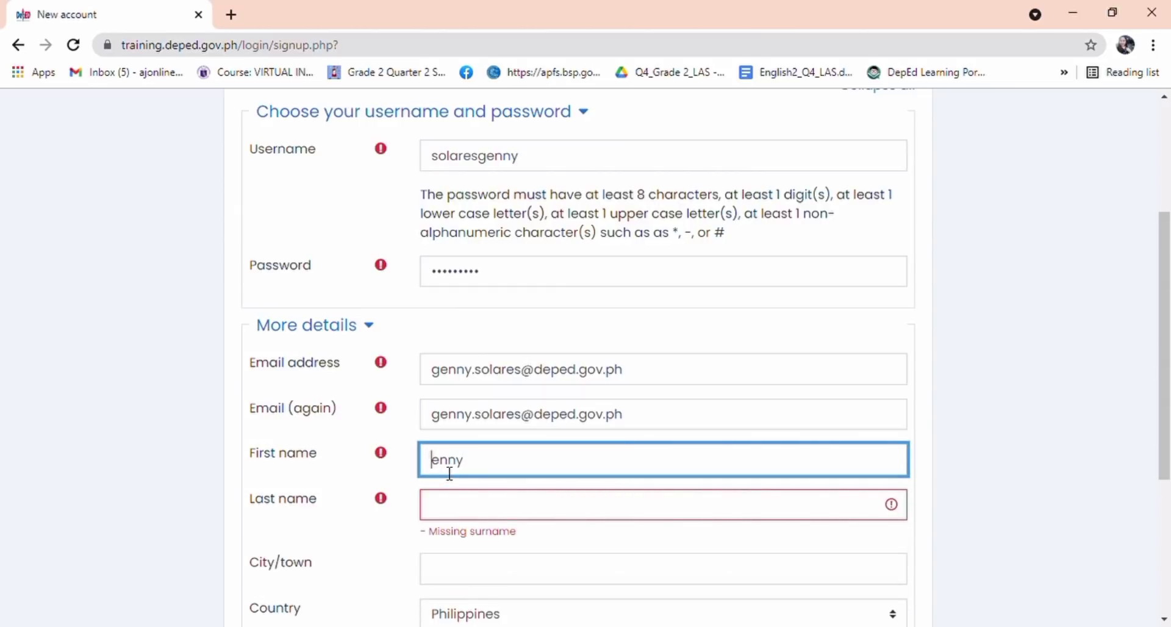
key("Right")
key("Right")
key("Right")
key("Right")
left_click(450, 517)
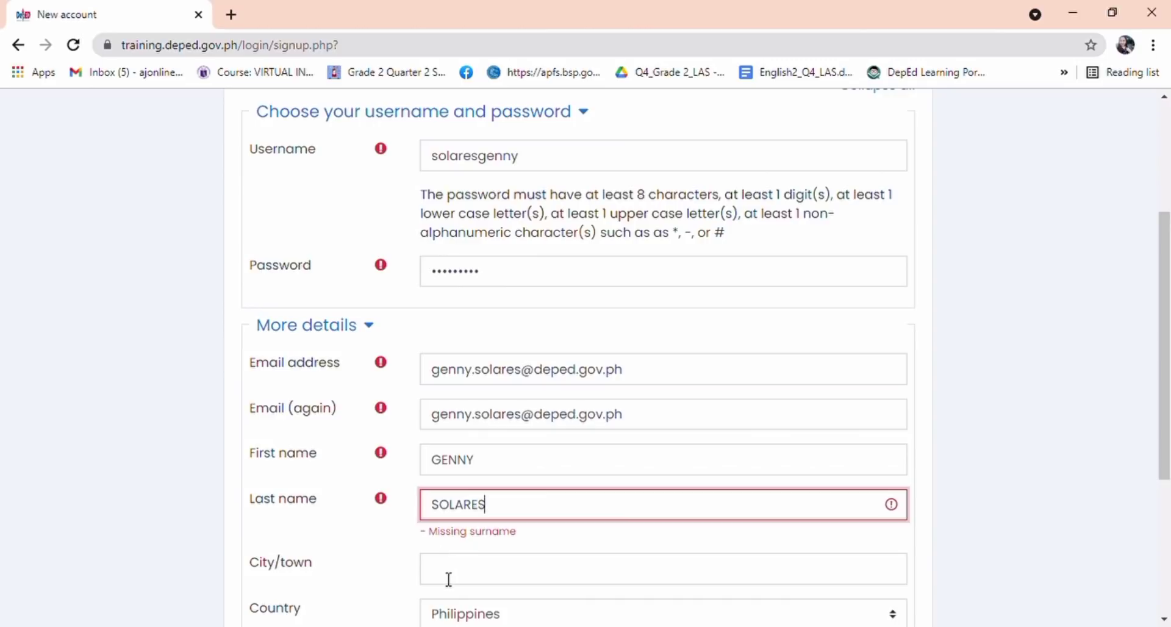
Step: Set City/town to BASUD, fixing the typo, and scroll down to the reCAPTCHA
left_click(449, 579)
type("BASDU")
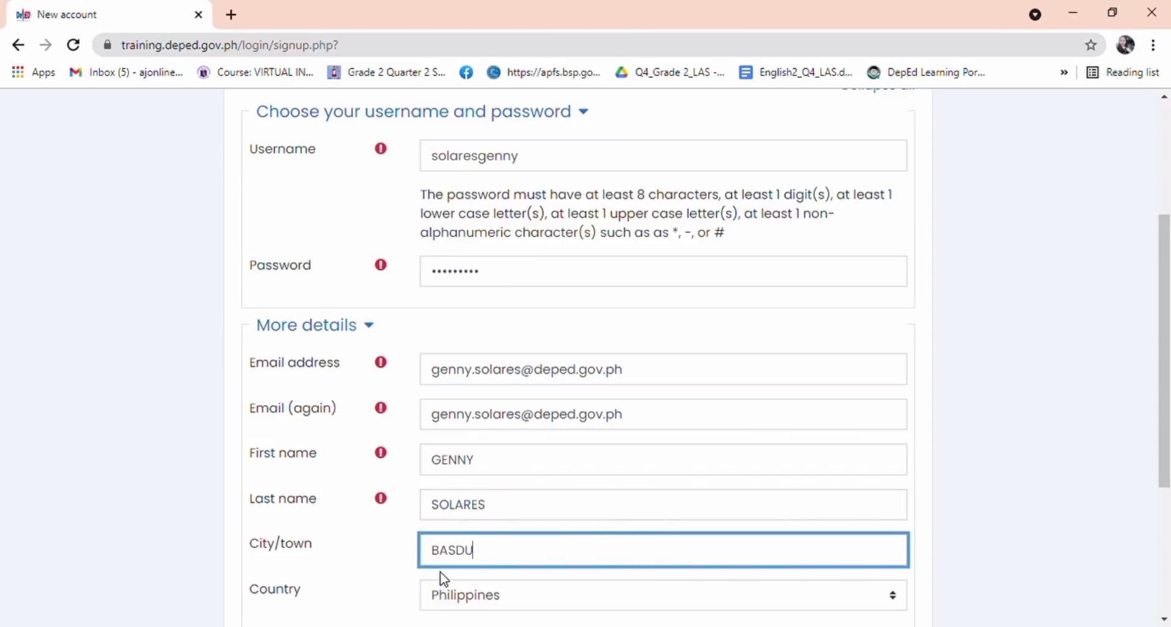
key("BackSpace")
key("BackSpace")
type("UD")
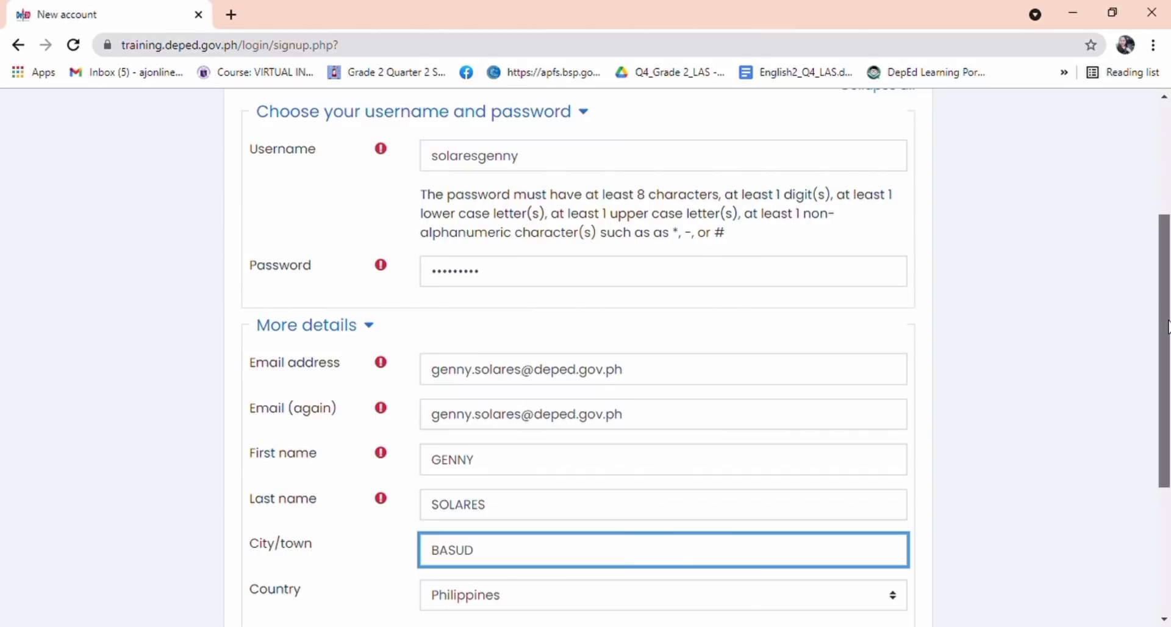
left_click_drag(1164, 326, 1158, 465)
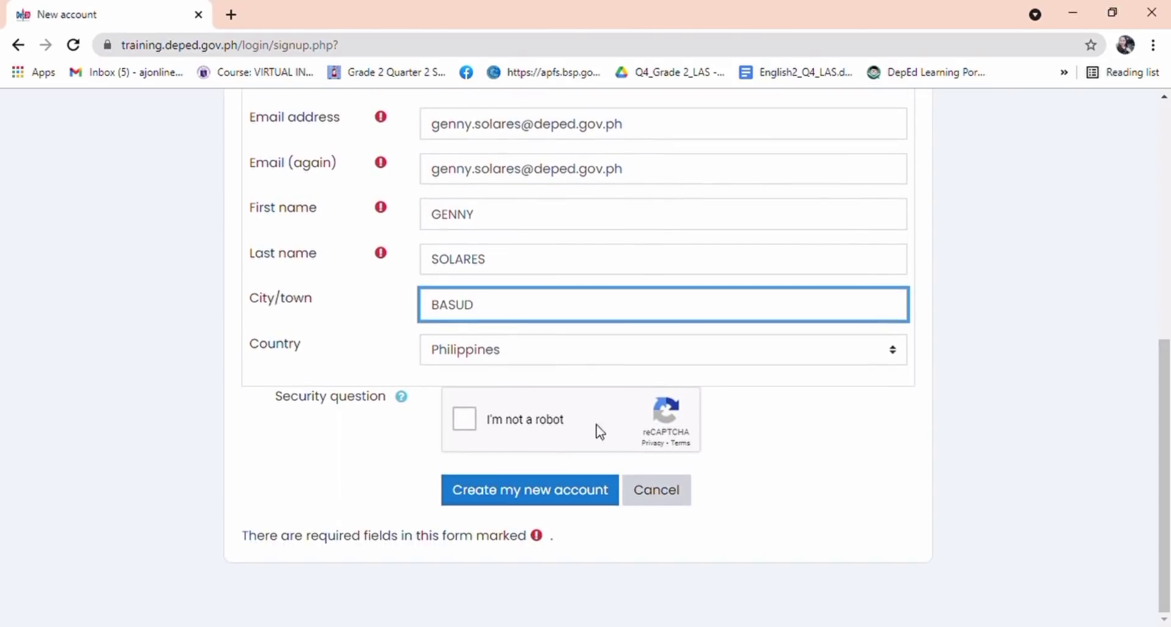
Step: Pass the reCAPTCHA by picking the four traffic-light tiles, then create the new account
left_click(461, 425)
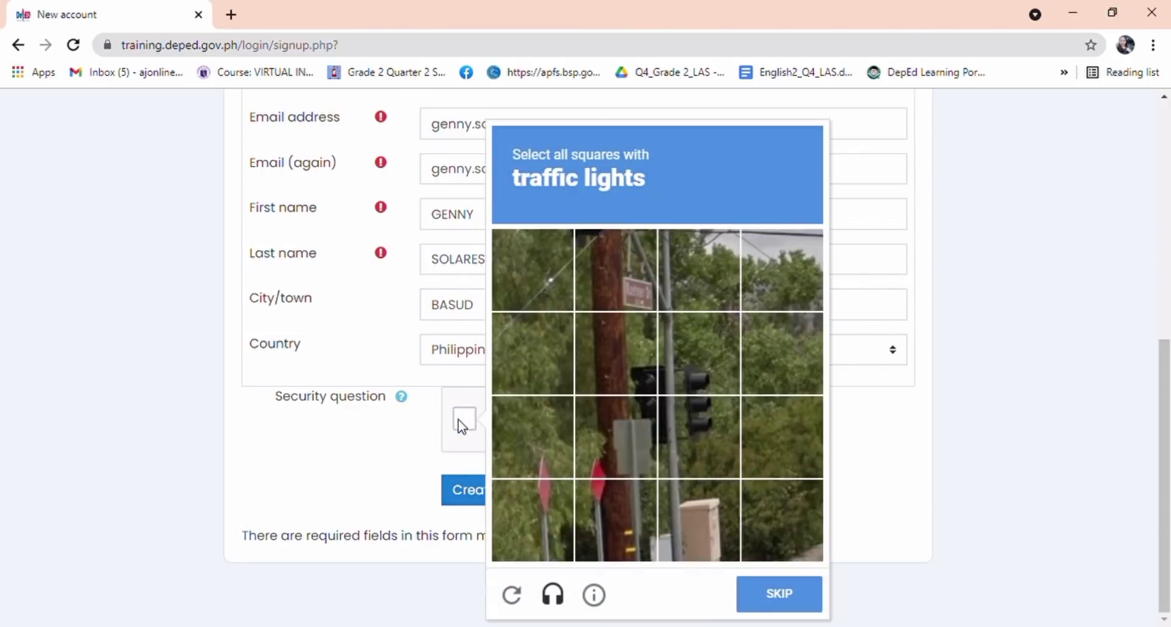
left_click(687, 360)
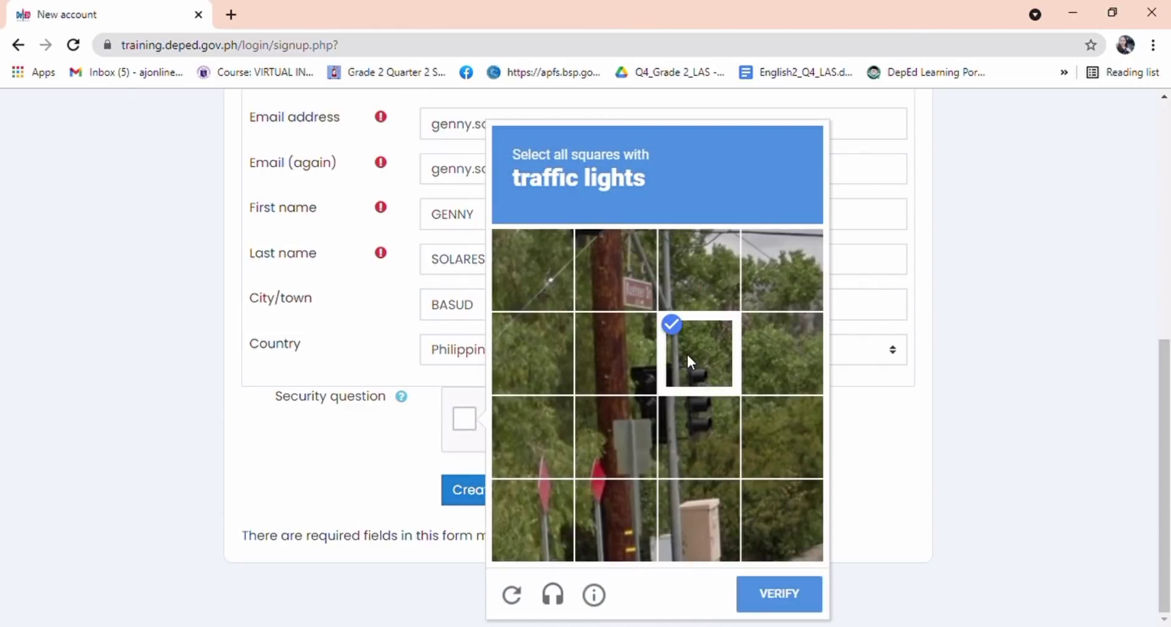
left_click(624, 369)
left_click(625, 439)
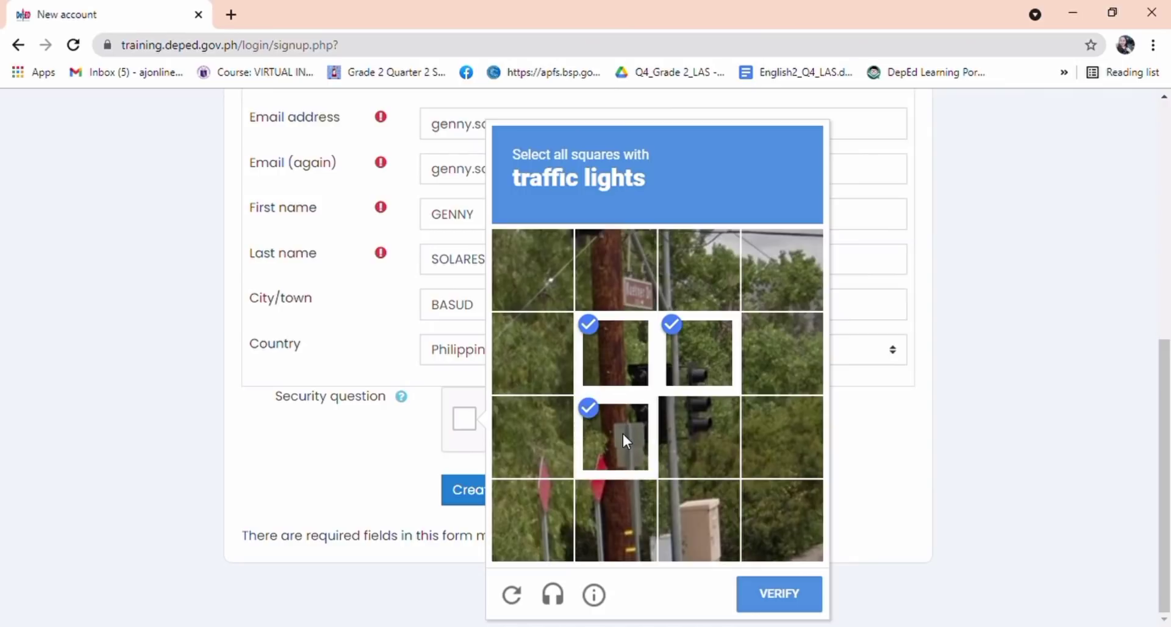
left_click(678, 442)
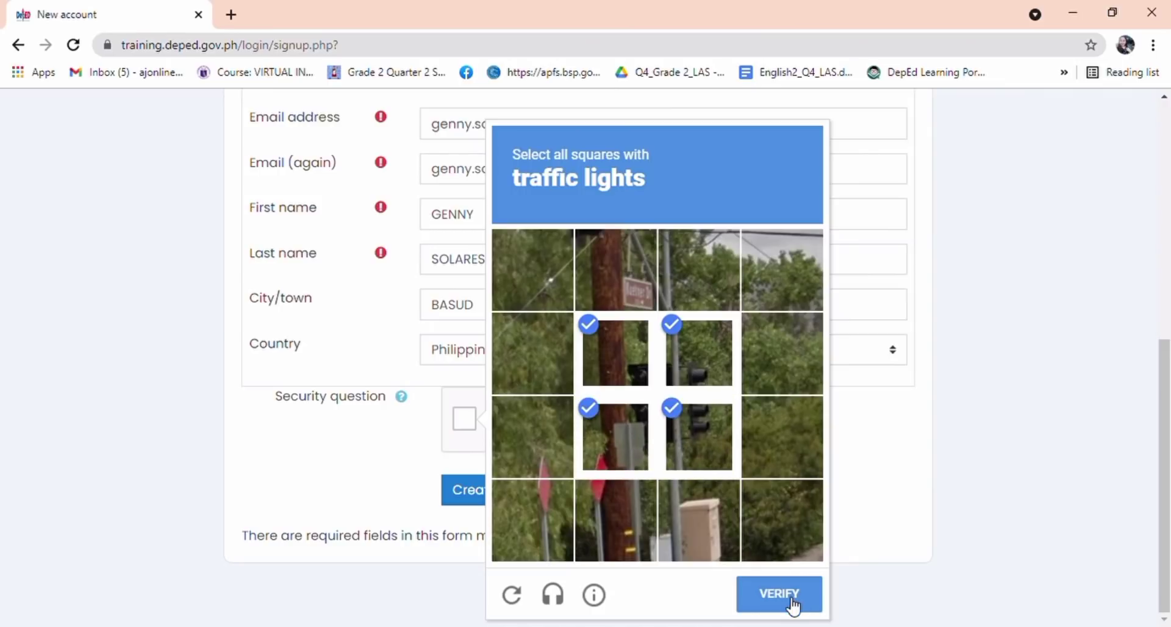
left_click(791, 604)
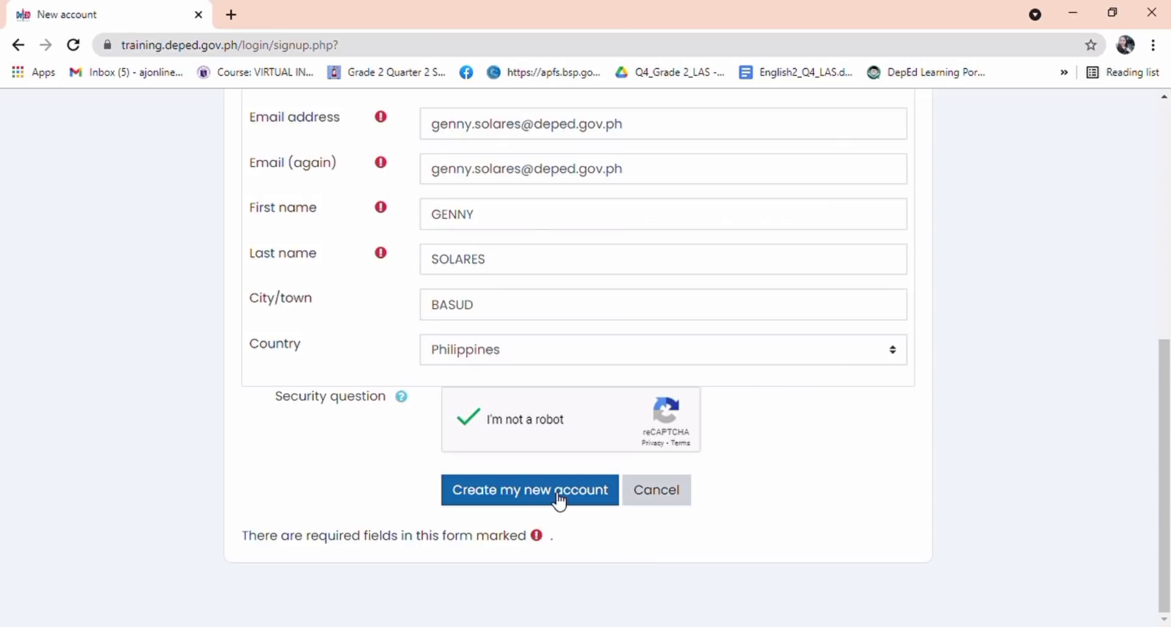
left_click(558, 497)
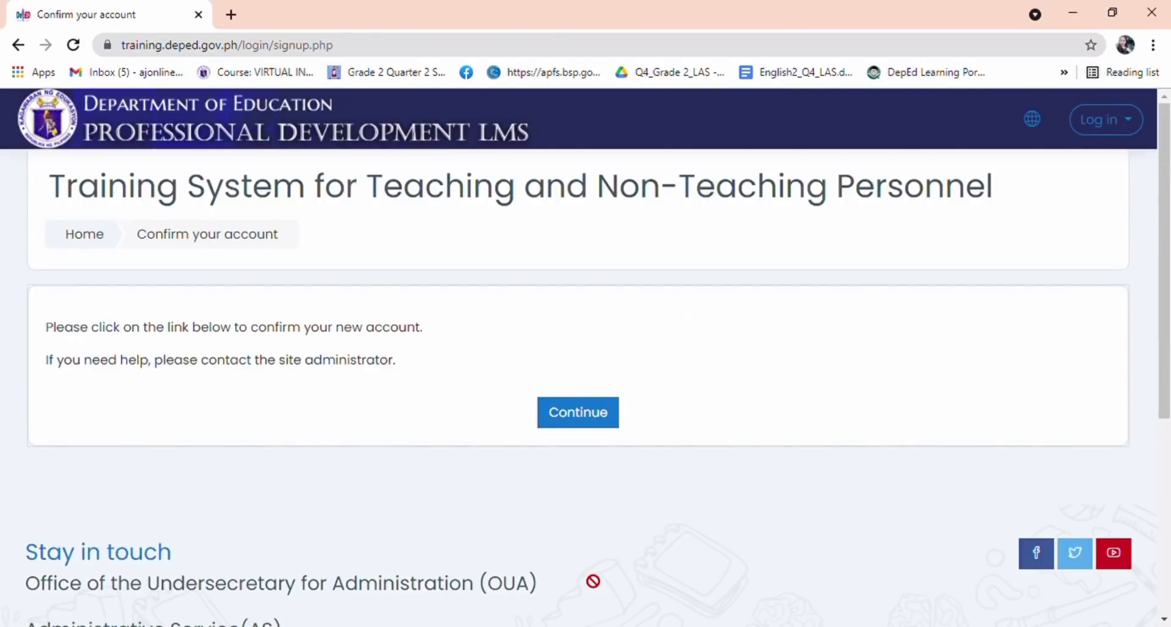
Step: Continue through the confirmation pages to the Dashboard, then go to Site home
left_click(581, 420)
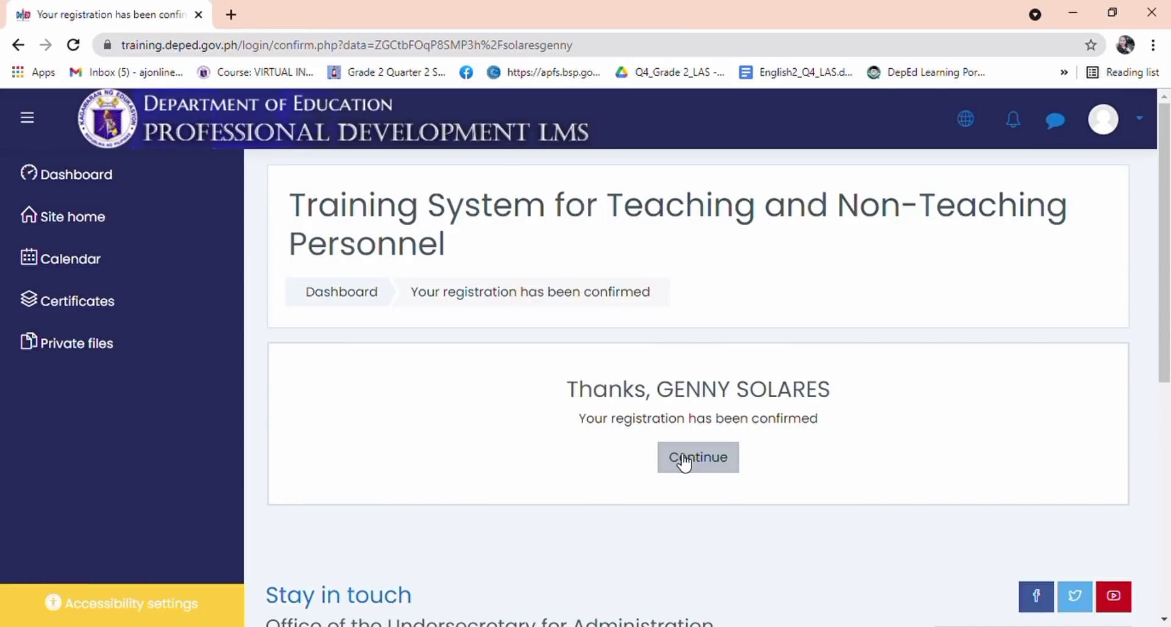
left_click(684, 463)
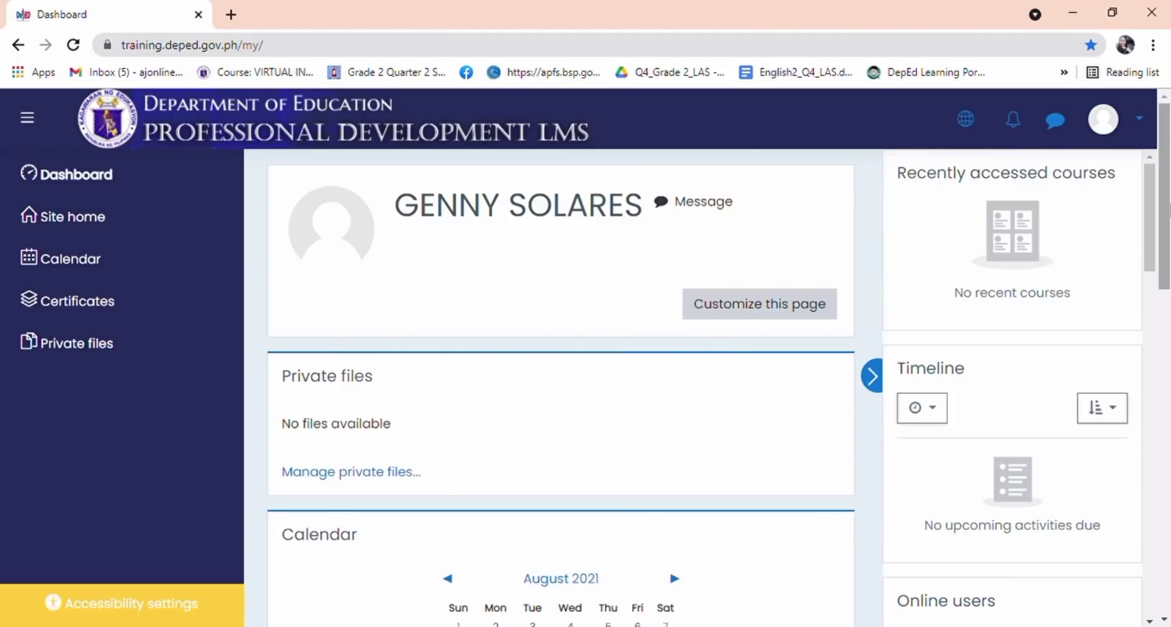
left_click_drag(1168, 202, 1168, 368)
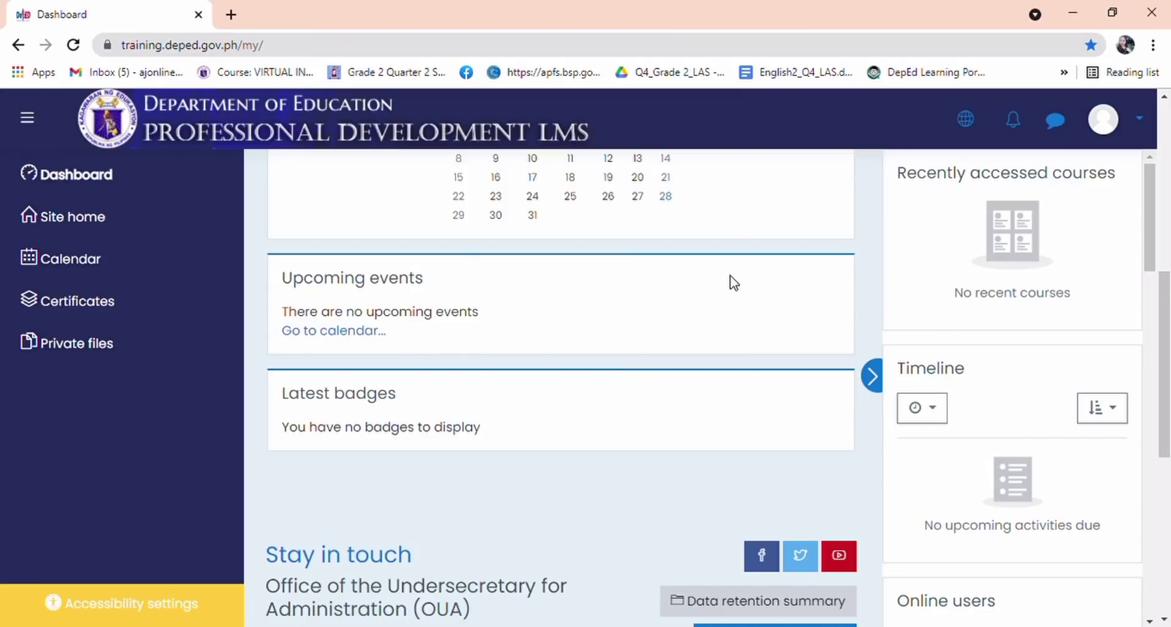
left_click(91, 221)
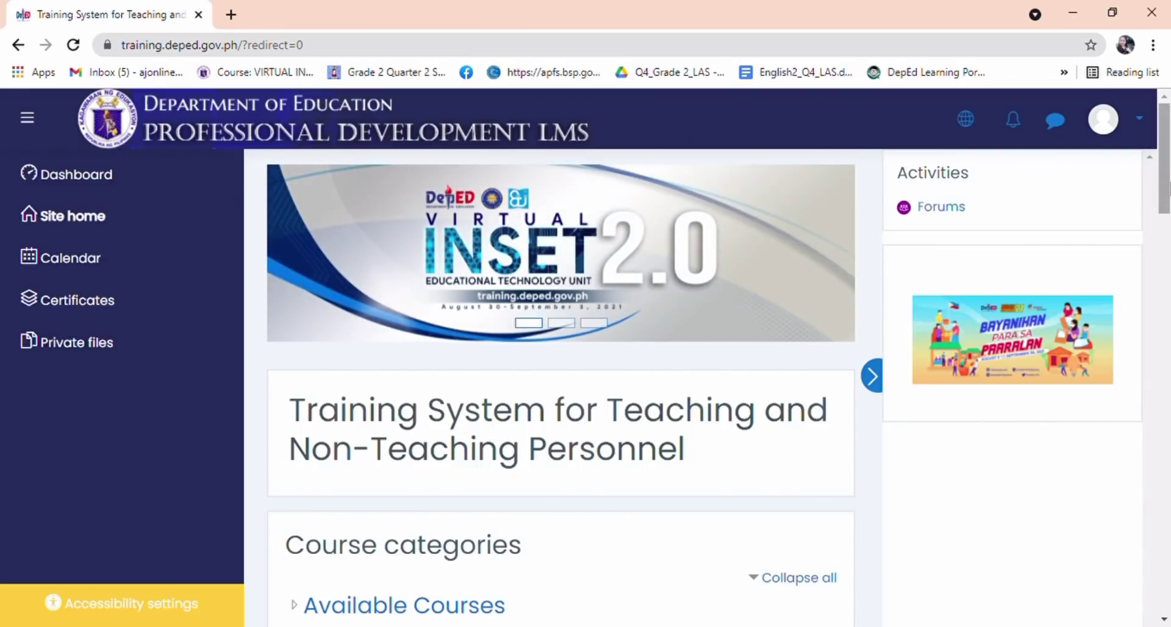
left_click_drag(1165, 183, 1168, 230)
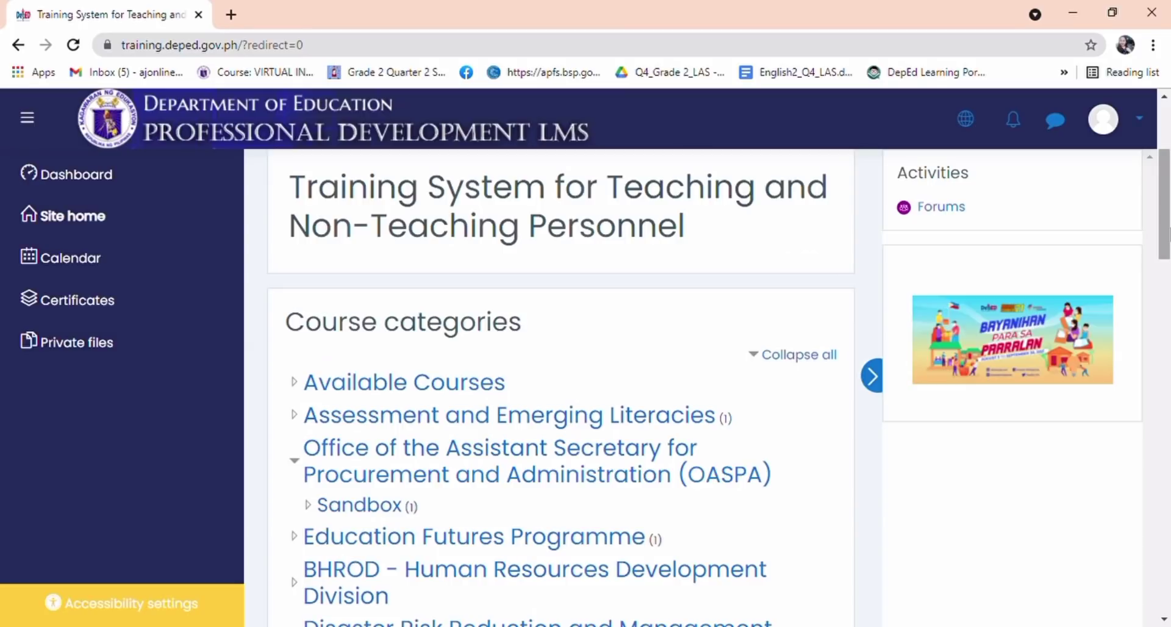
mouse_move(1168, 213)
left_mouse_down()
mouse_move(1168, 444)
mouse_move(1168, 147)
left_mouse_up()
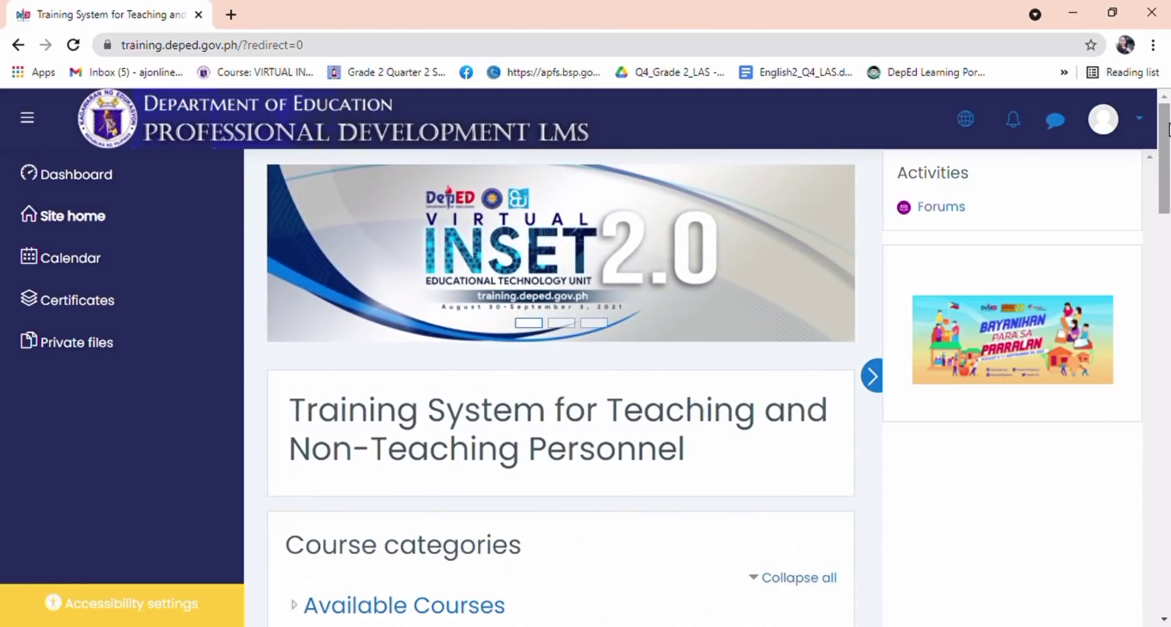
Step: Go to the user's Profile page and choose Edit profile from its gear menu
left_click(1113, 126)
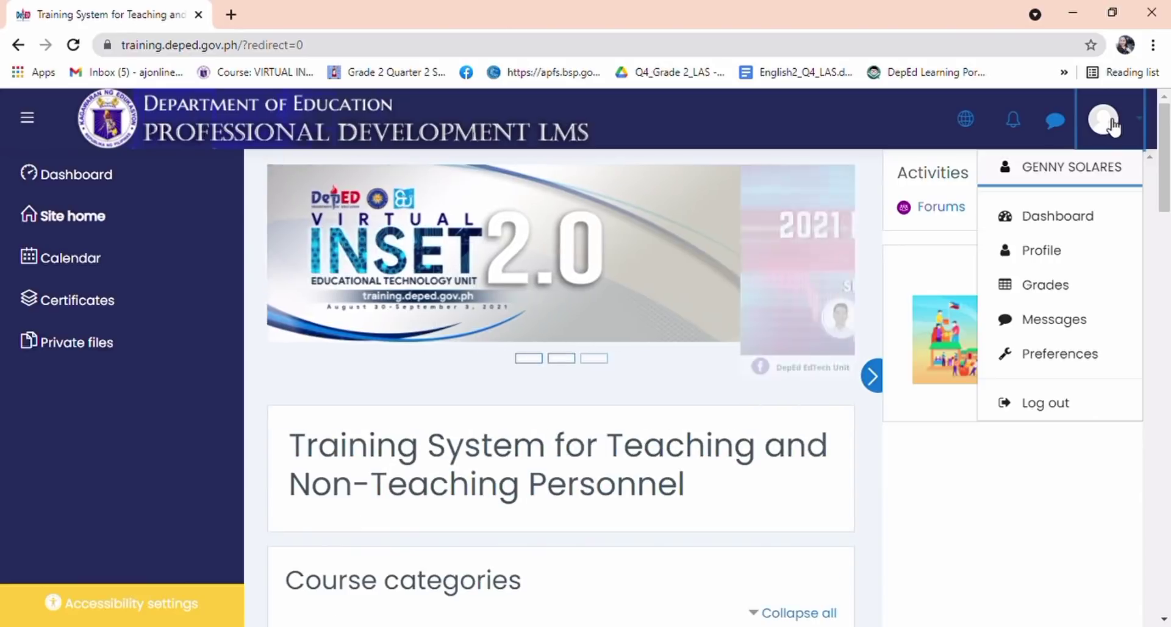
left_click(1064, 251)
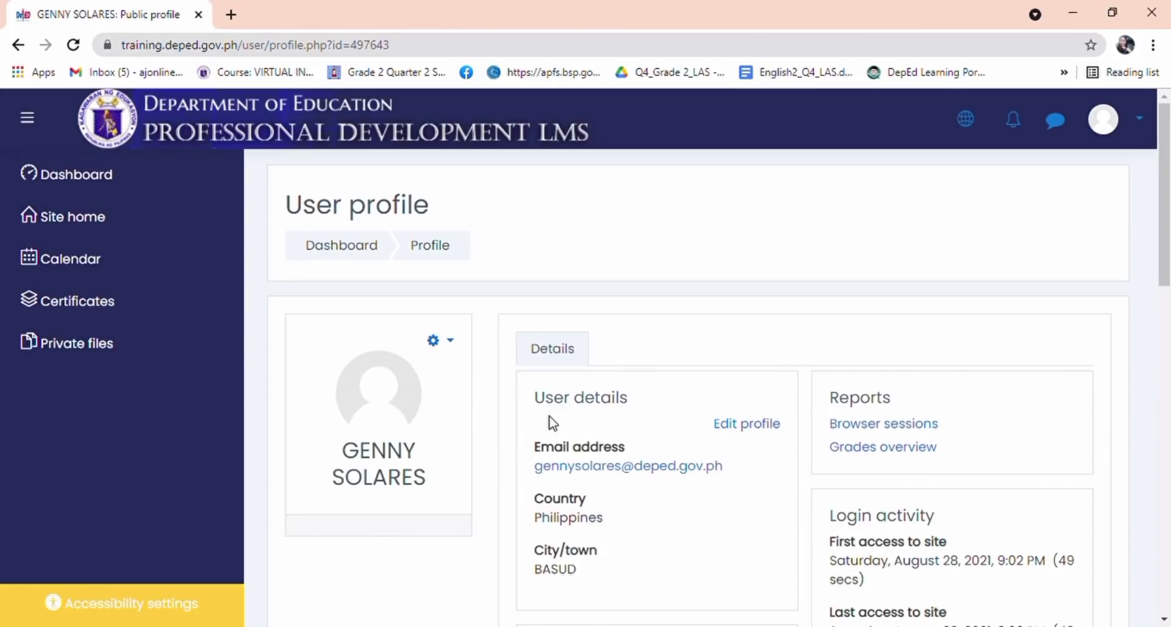
left_click_drag(1163, 258, 1168, 207)
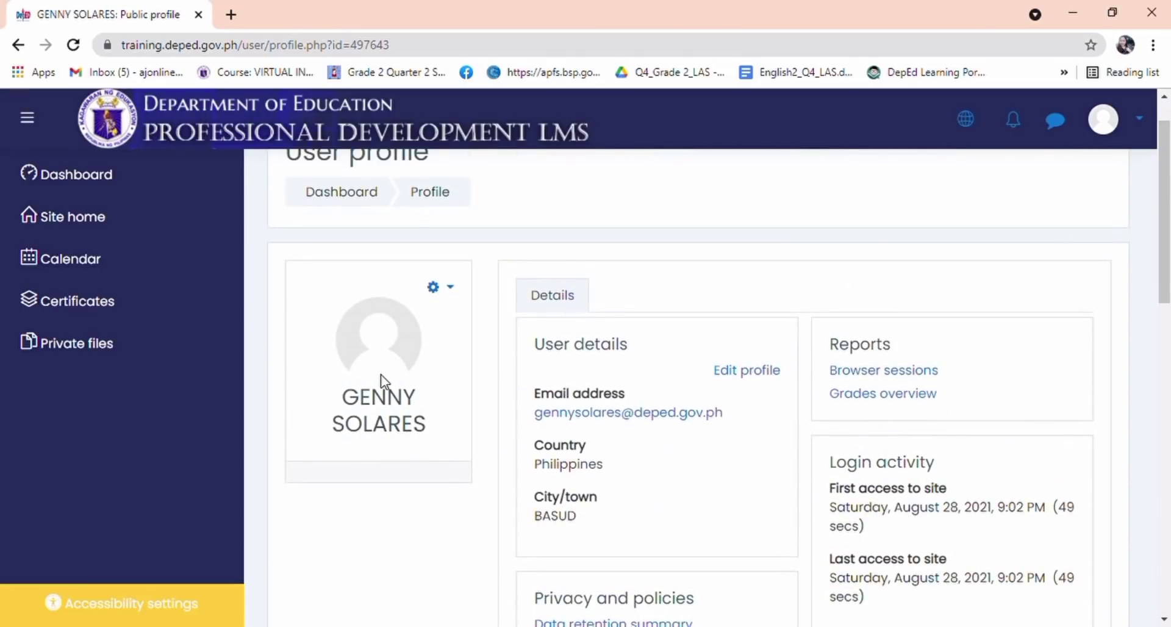
left_click(456, 289)
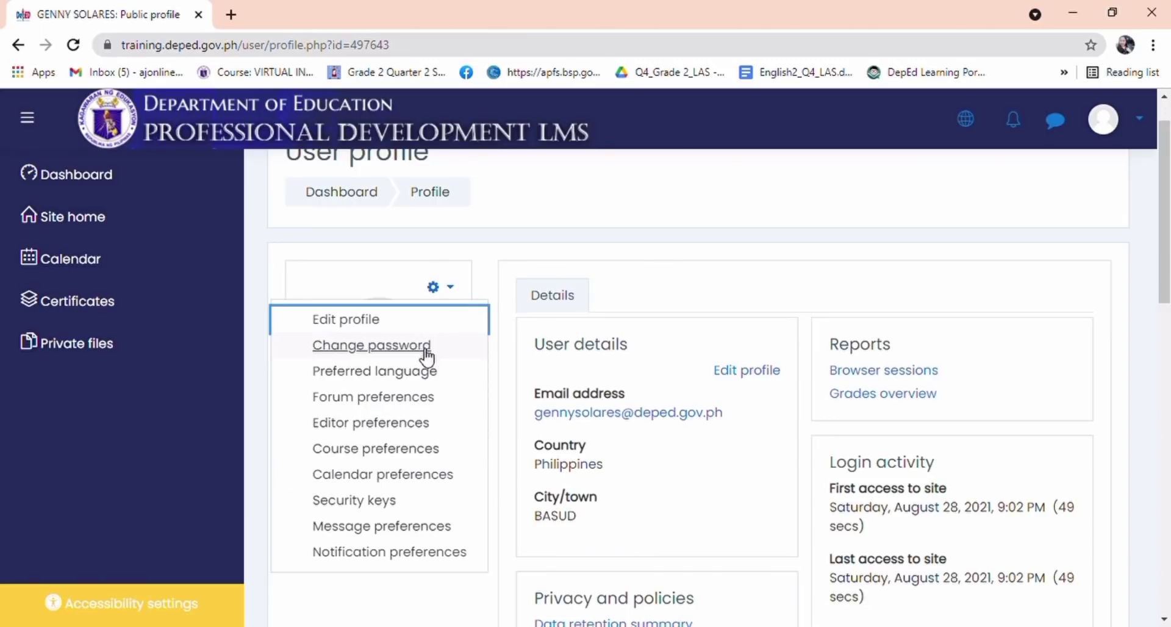
left_click(423, 323)
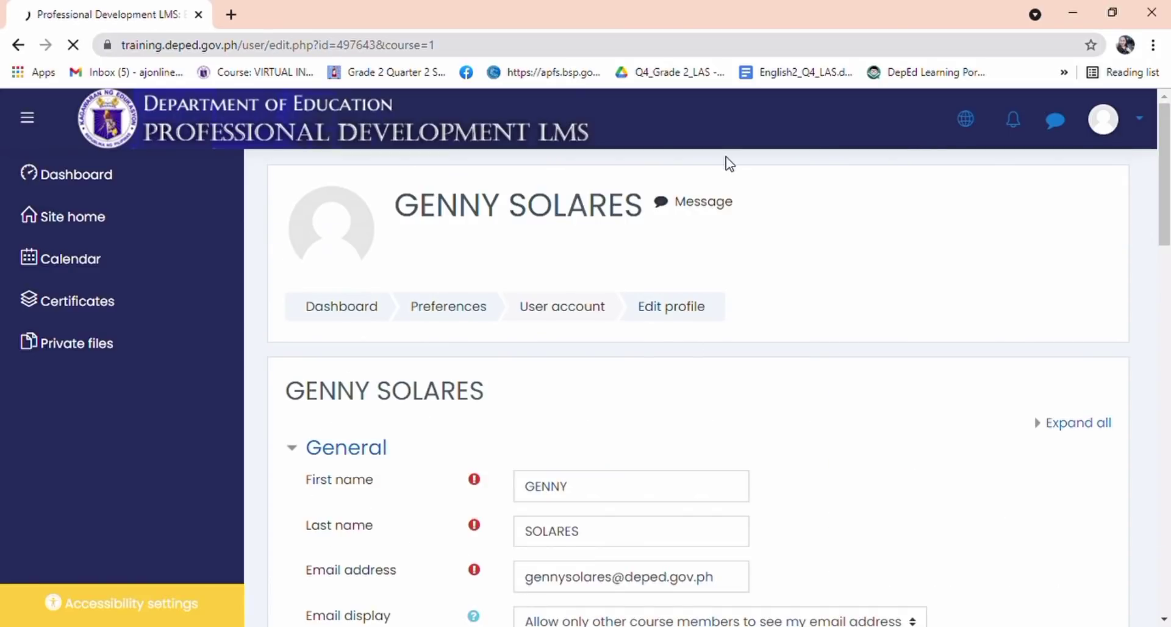
Step: Upload gen.jpg as the User picture through the file picker's Upload a file option
left_click_drag(1165, 218, 1165, 412)
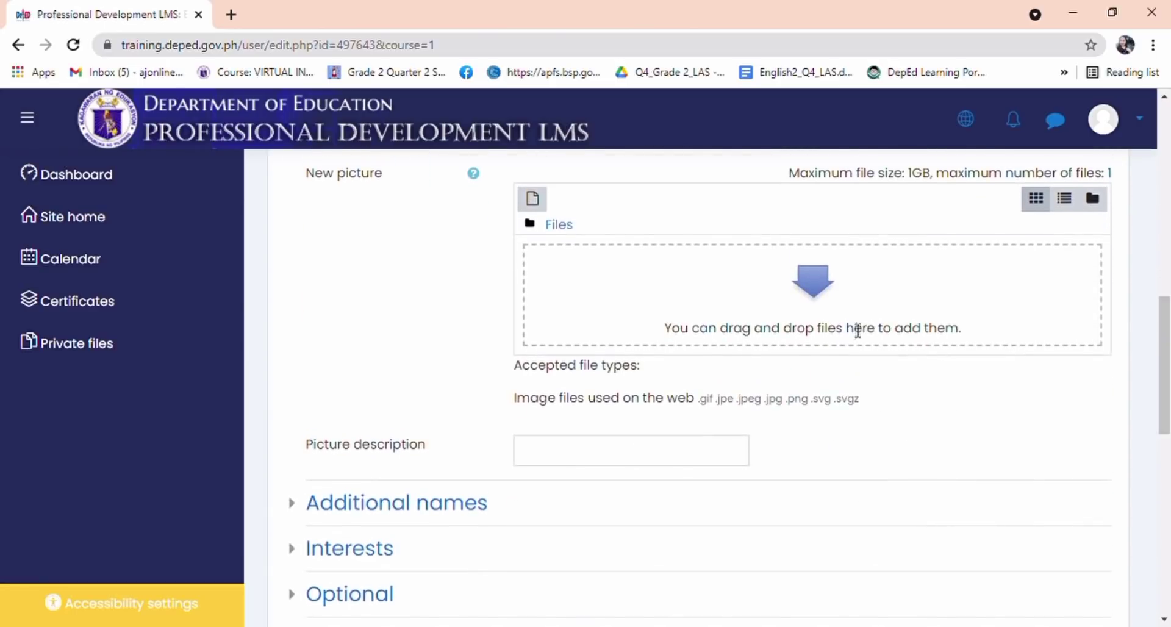
left_click(820, 299)
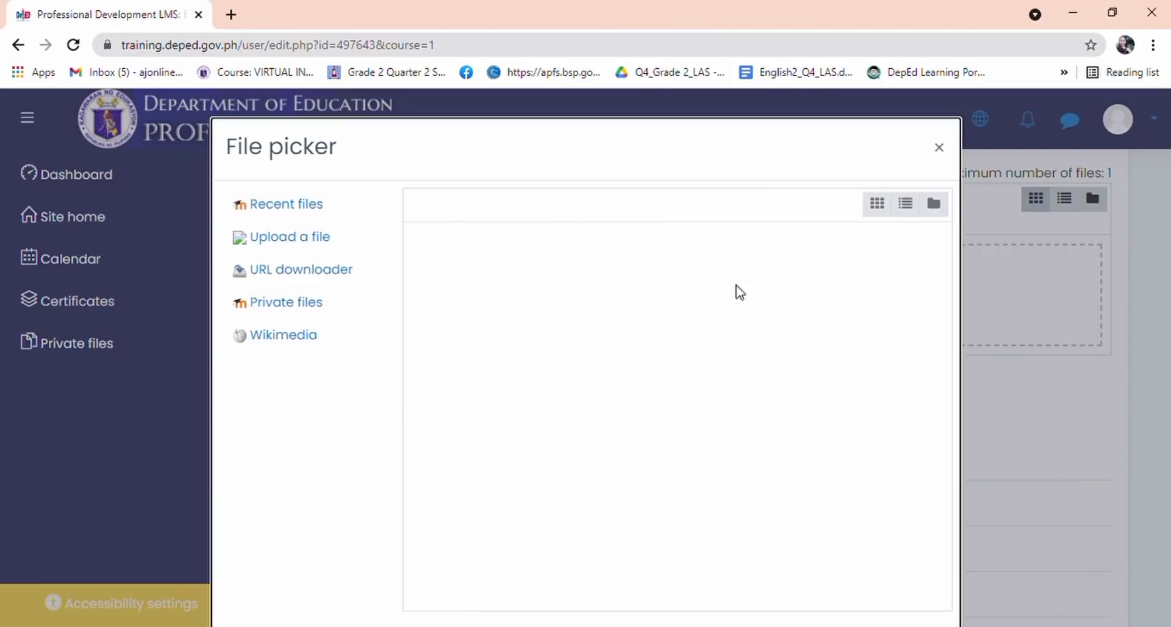
left_click(307, 237)
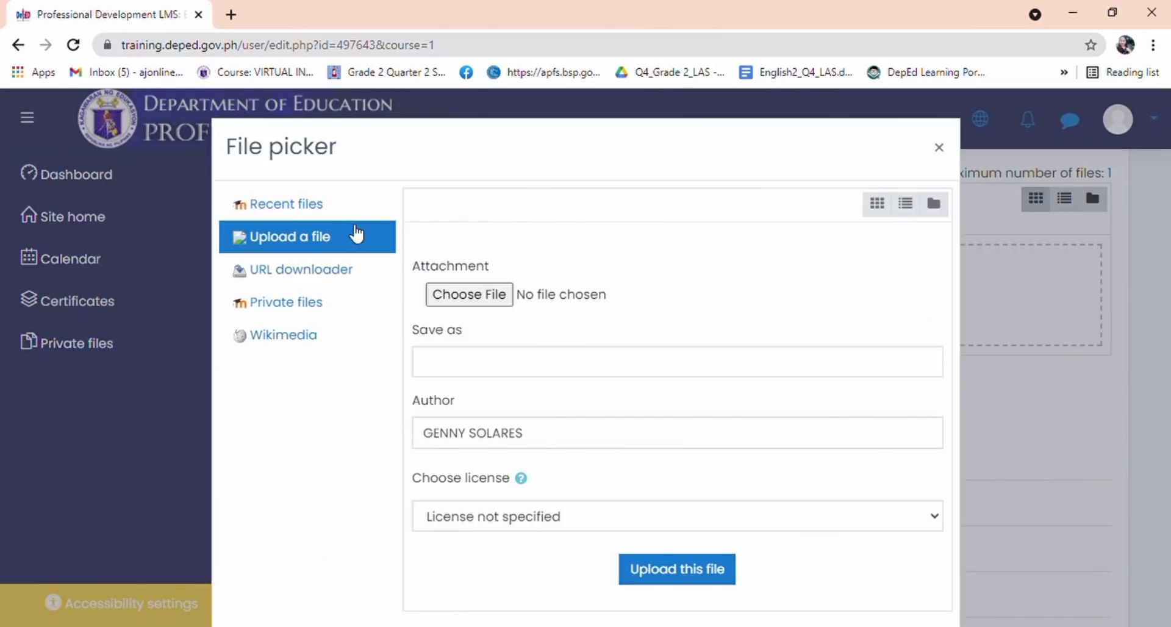
left_click(469, 295)
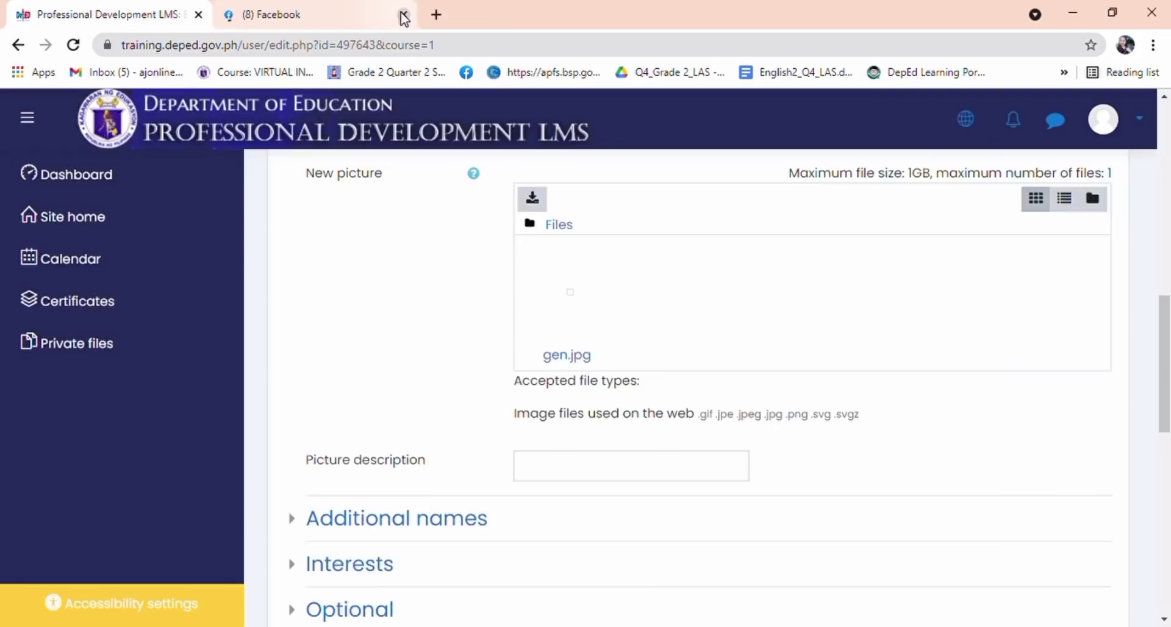
left_click(404, 14)
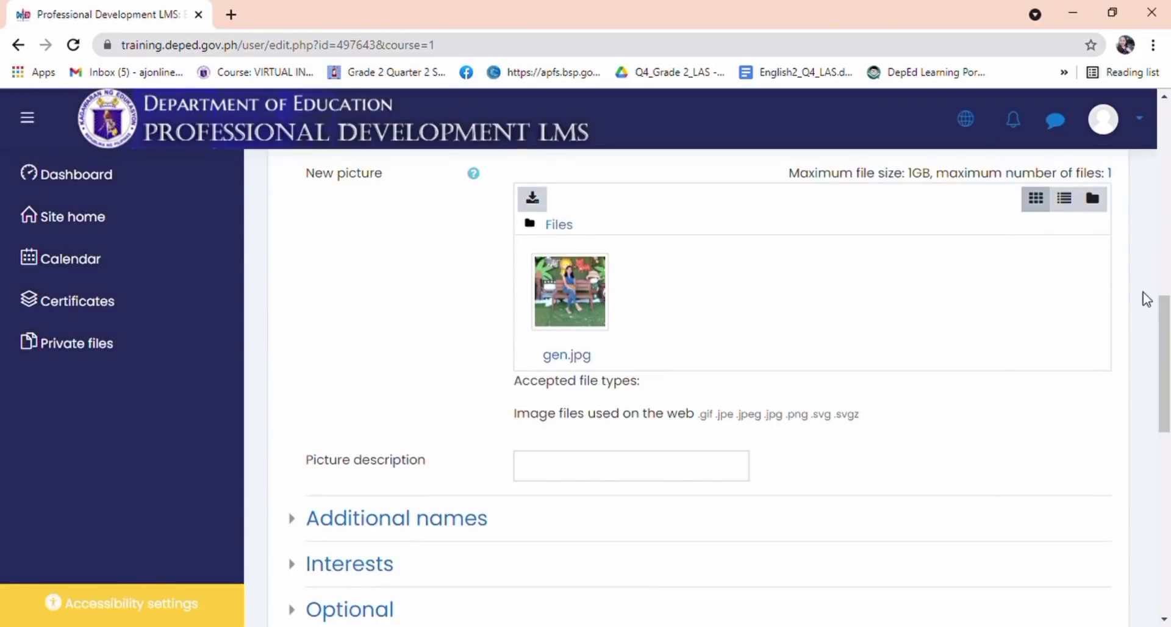
left_click_drag(1165, 341, 1166, 414)
Step: Save with Update profile and check that the gen.jpg photo appears on Preferences
left_click(622, 420)
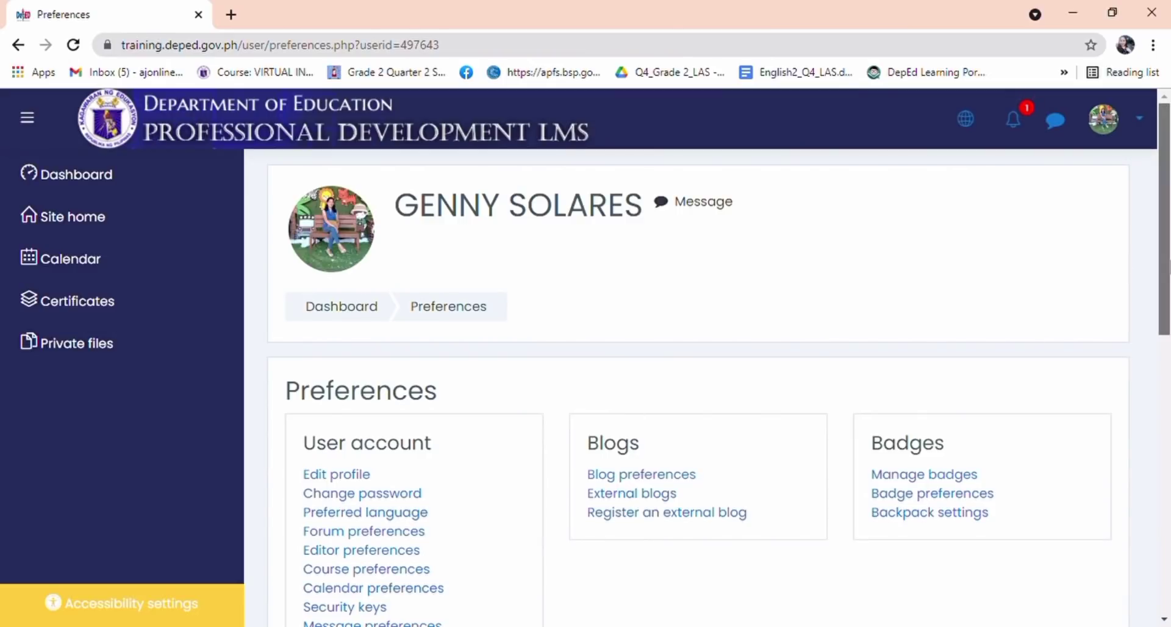
left_click_drag(1163, 269, 1167, 305)
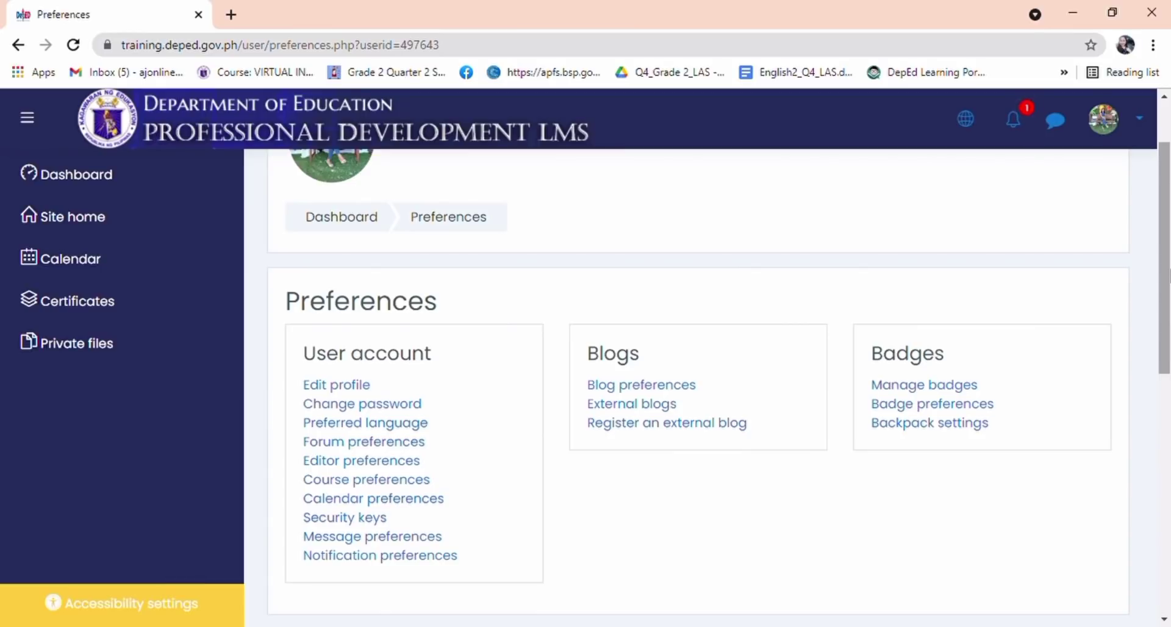
left_click_drag(1167, 275, 1166, 231)
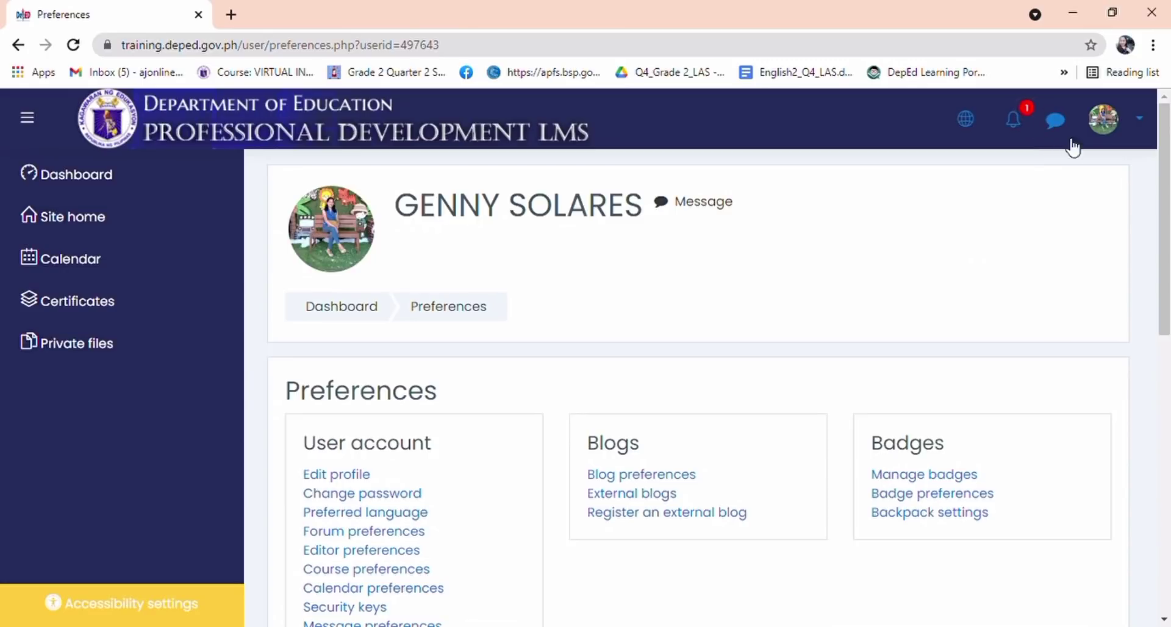